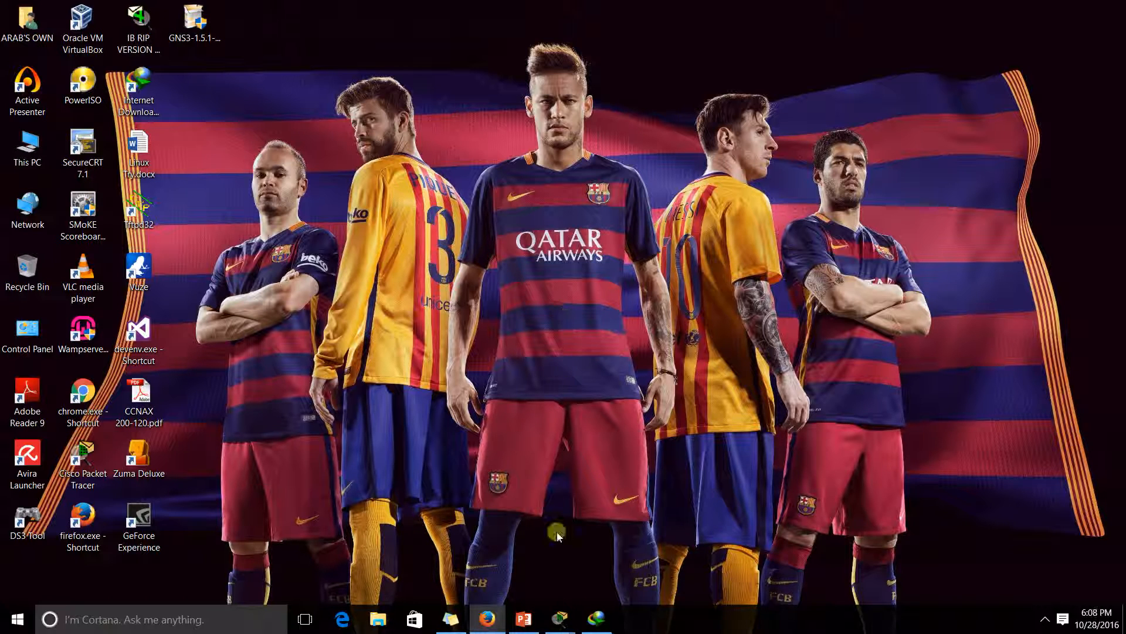
Search Google for GNS3 in a new Firefox tab and bring up the Download link's options
left_click(487, 618)
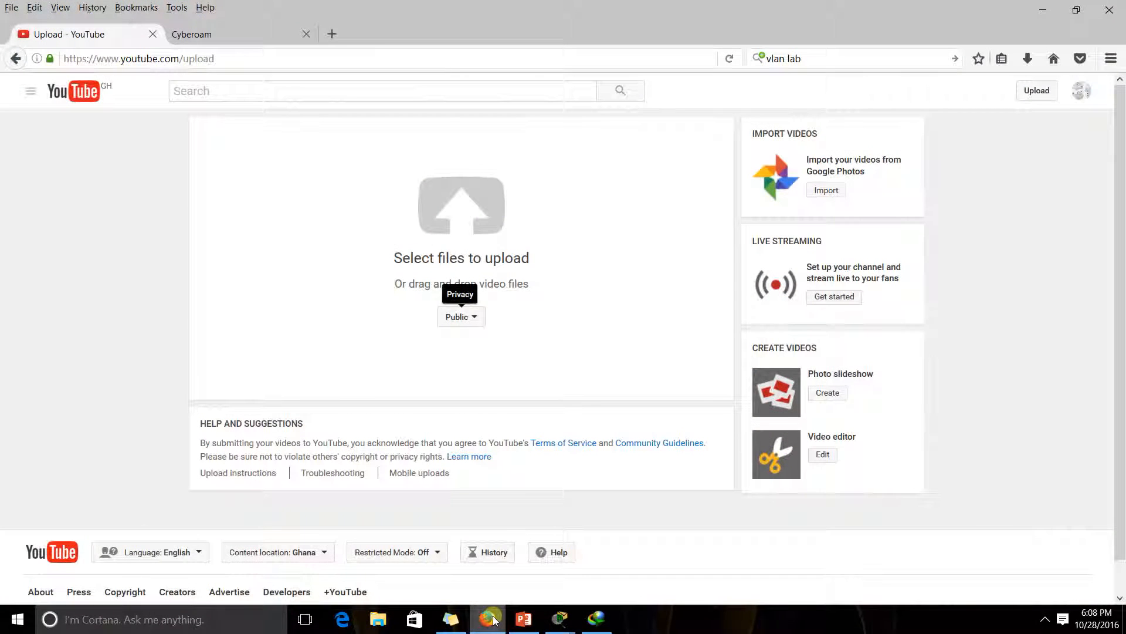
left_click(332, 33)
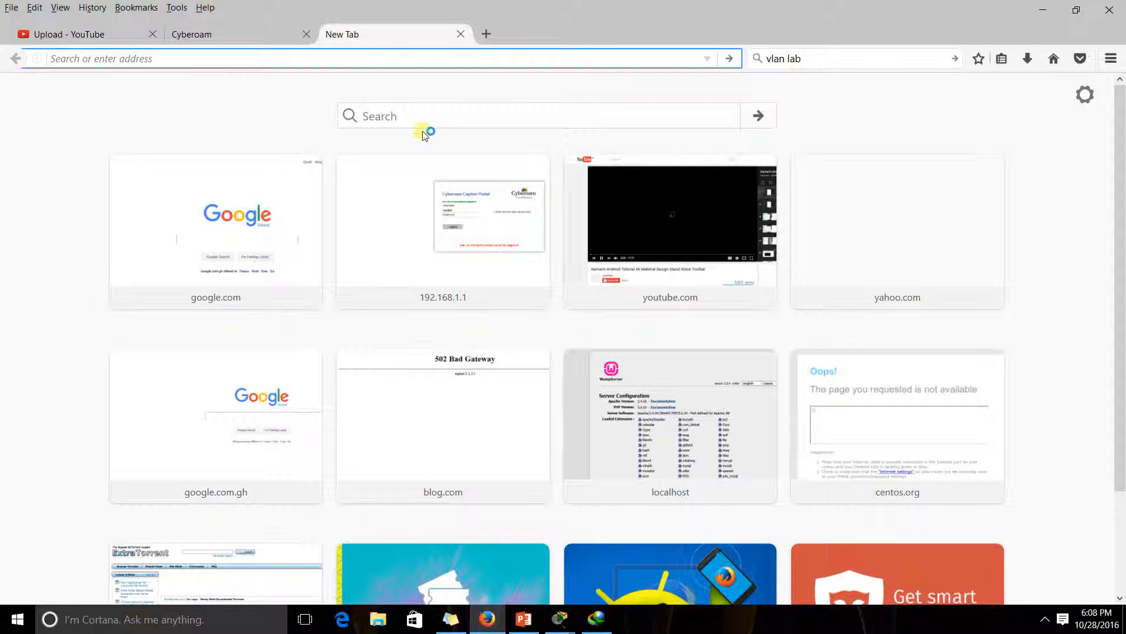
left_click(293, 244)
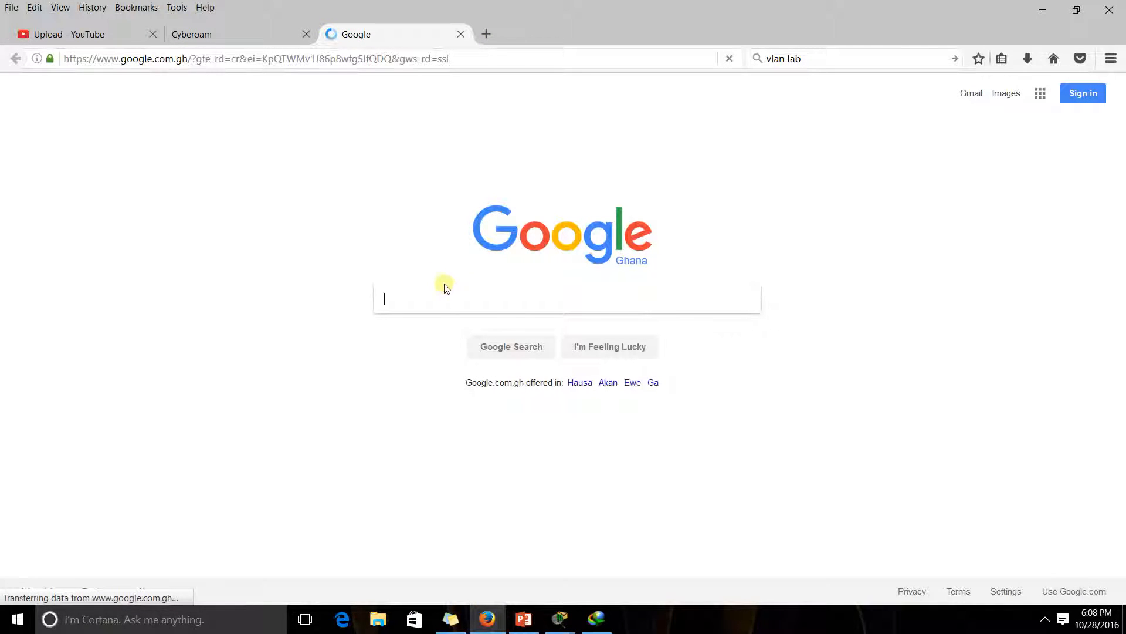
type("GNS3")
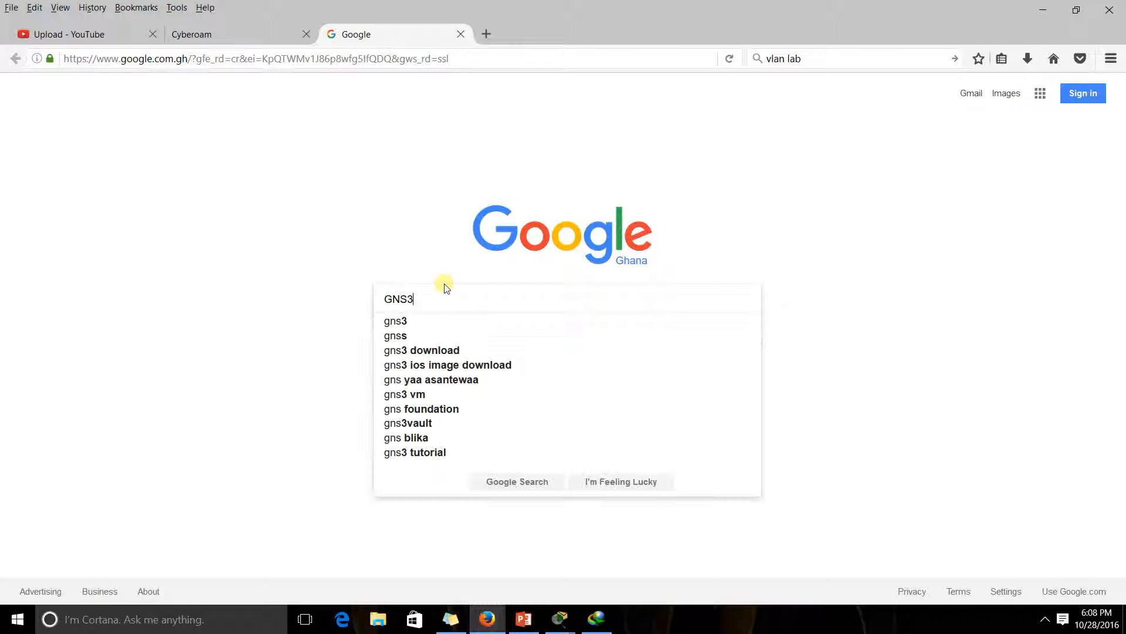
key("Return")
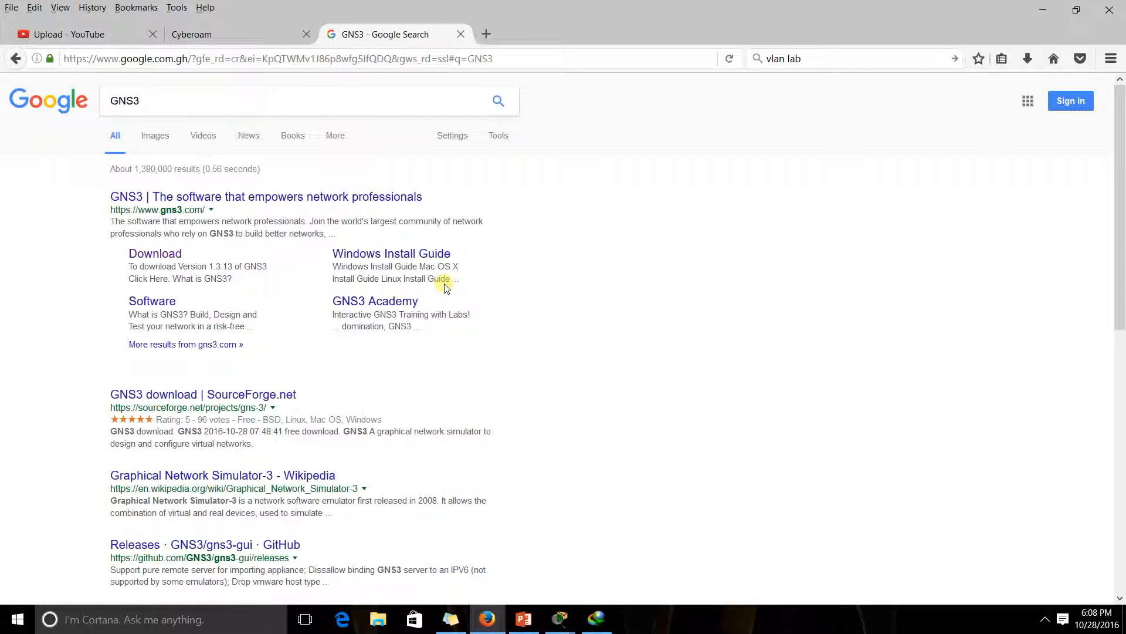
right_click(167, 257)
Open the GNS3 download page in a new tab and enter the first and last name
left_click(246, 264)
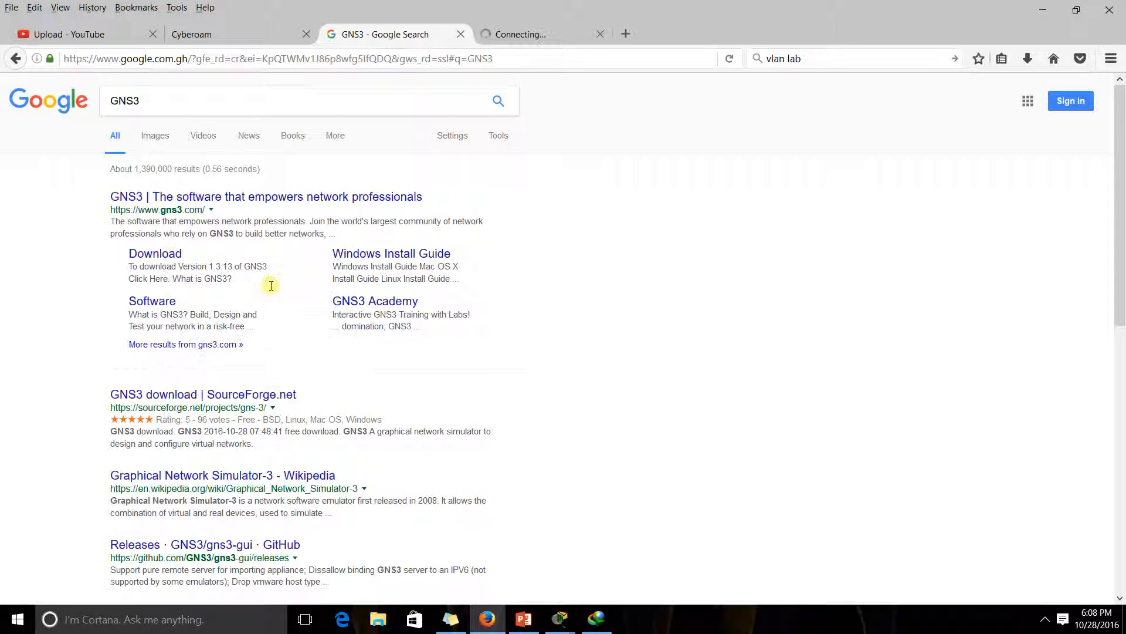
left_click(522, 34)
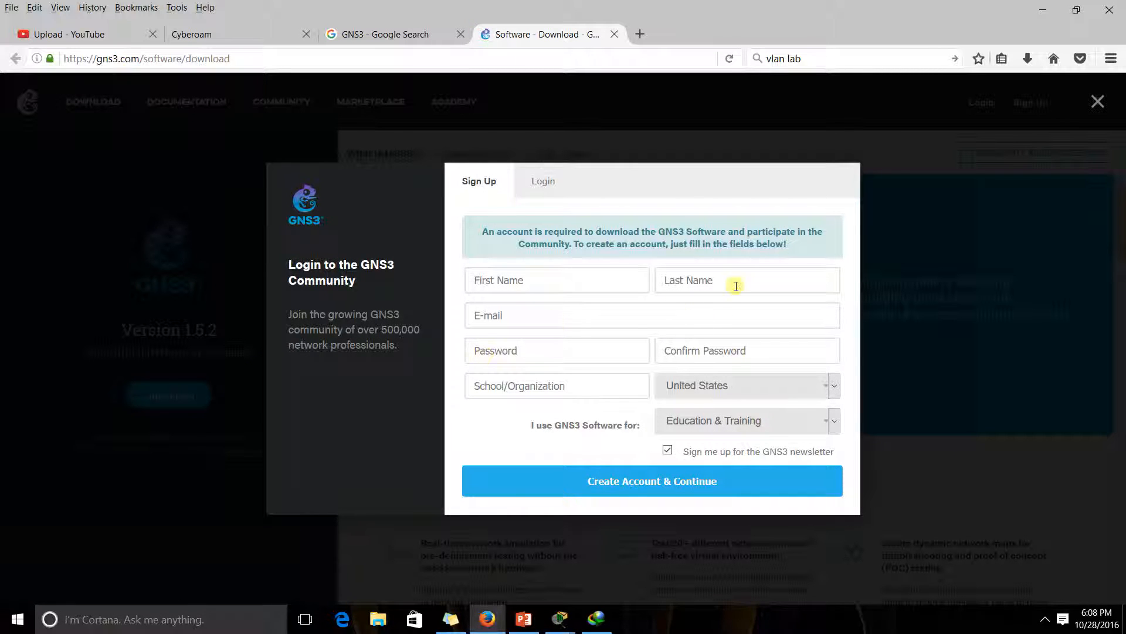
left_click(522, 280)
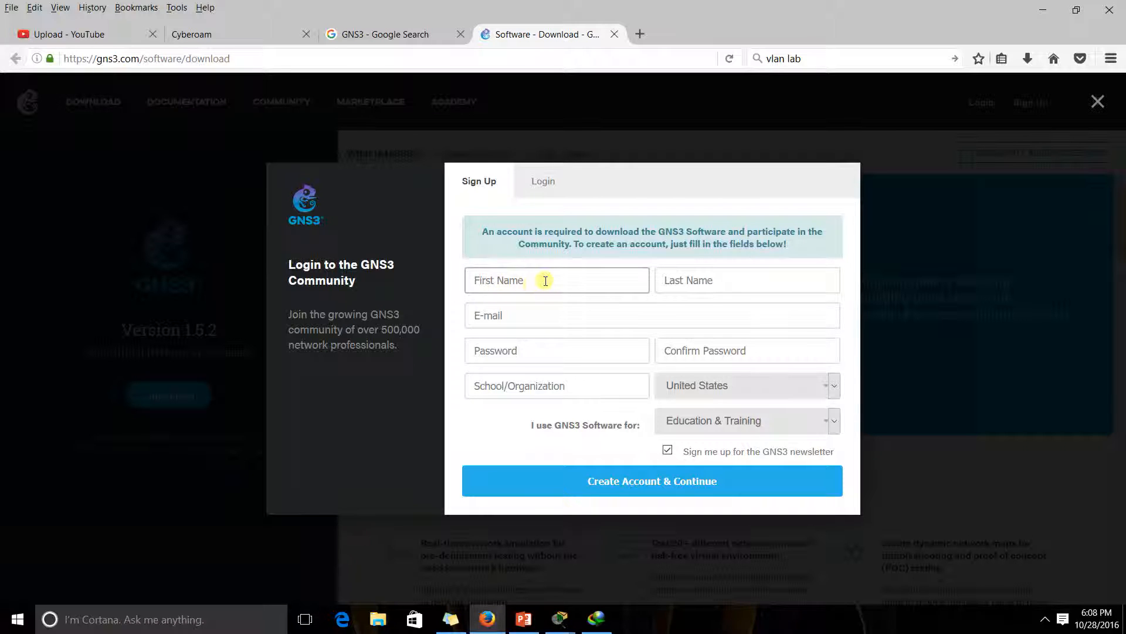
key("Tab")
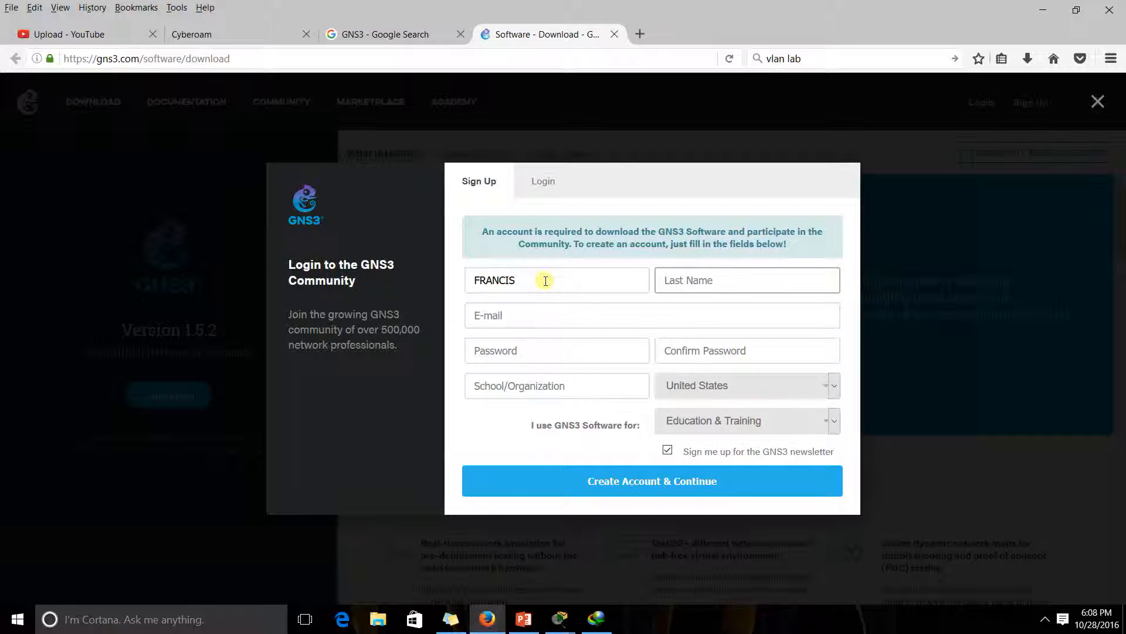
Enter a Yahoo e-mail address, fixing typos, then close the sign-up form without registering
key("Tab")
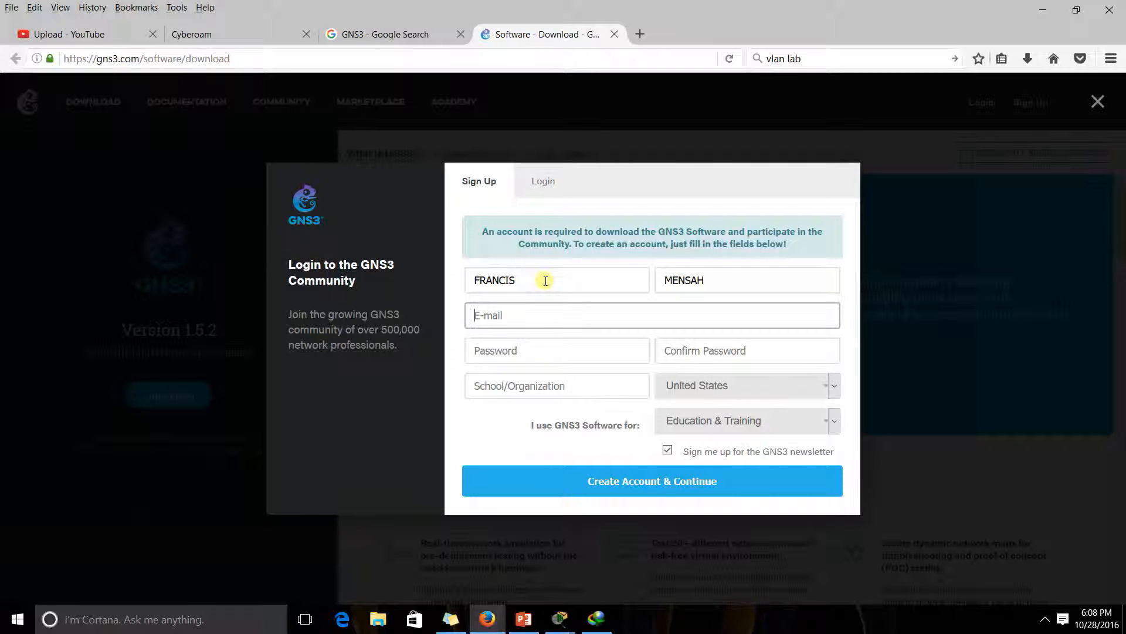
key("Tab")
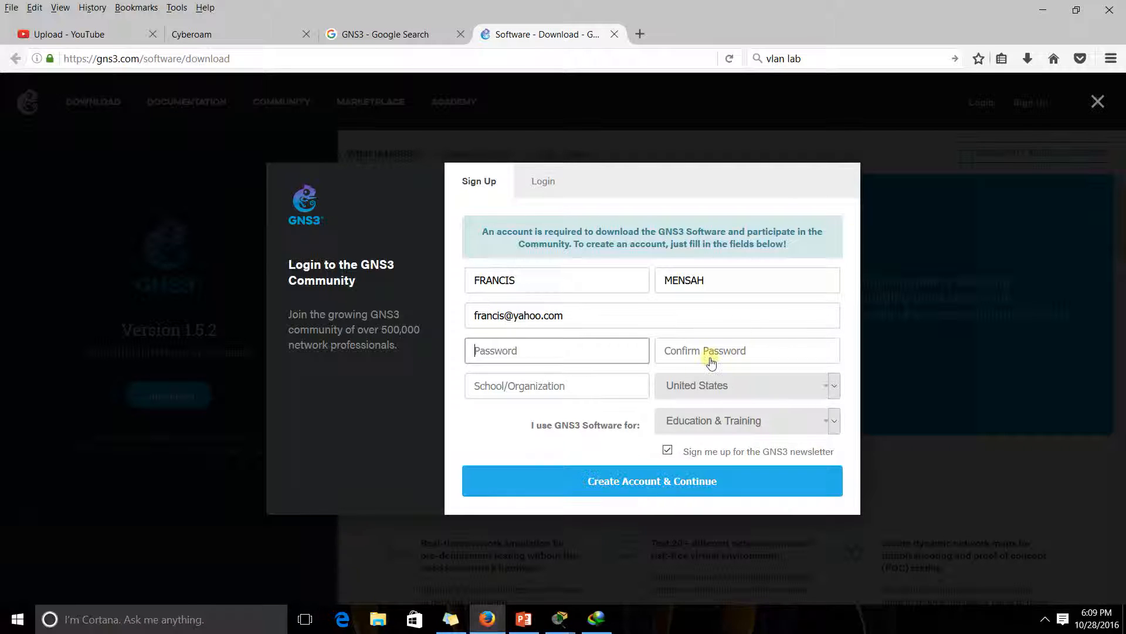
left_click(1097, 101)
Launch the GNS3-1.5.1-all-in-one.exe installer from the desktop
left_click(1047, 10)
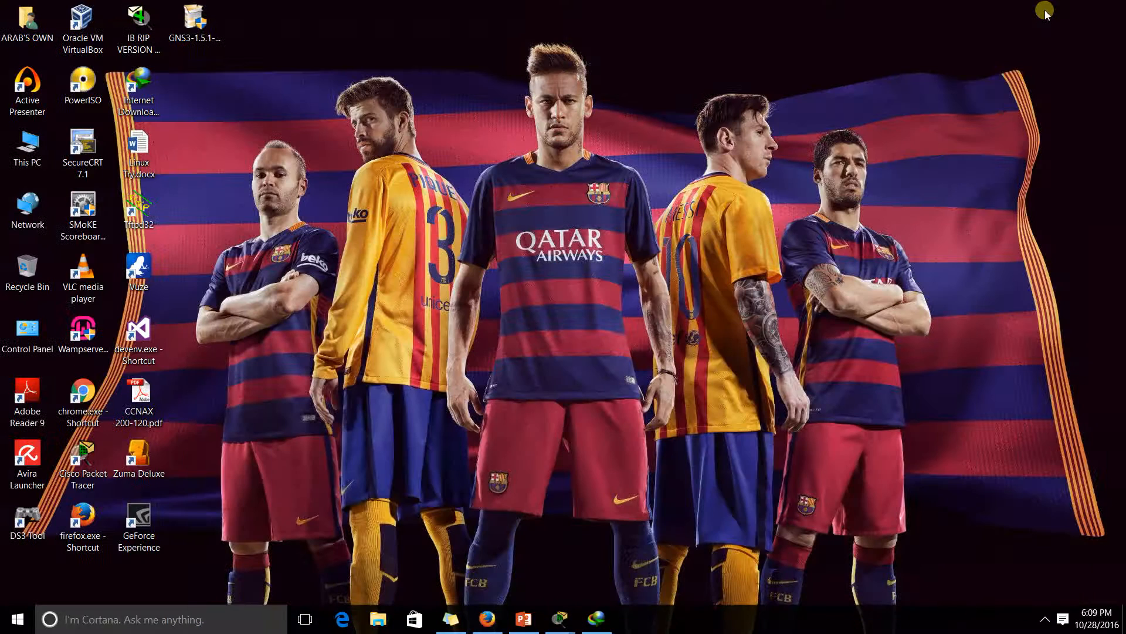
left_click(200, 30)
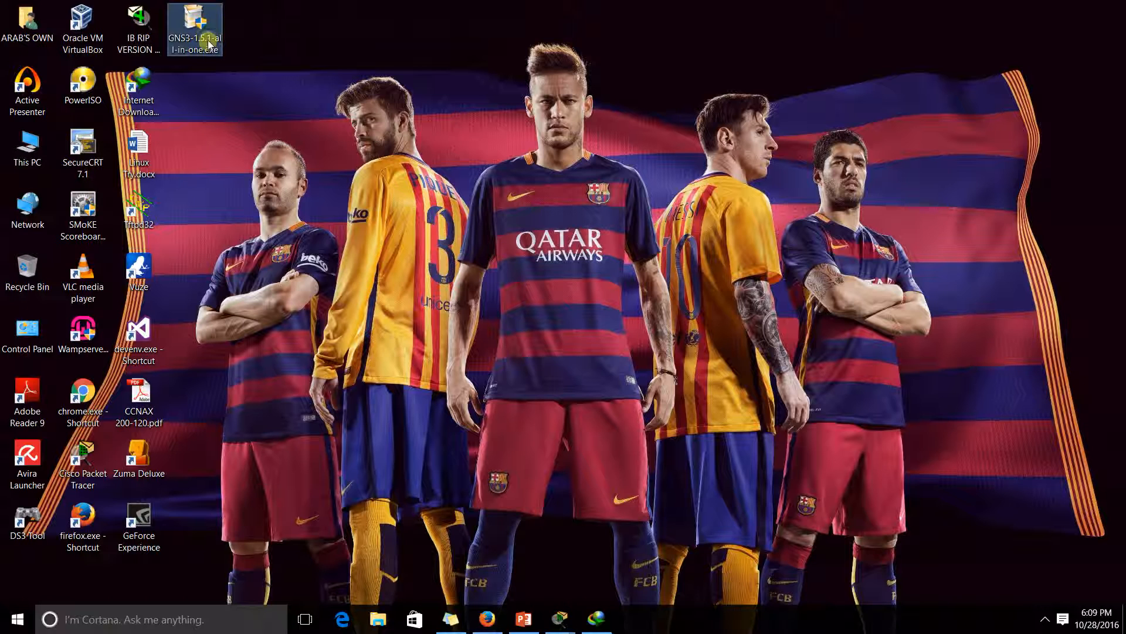
double_click(205, 36)
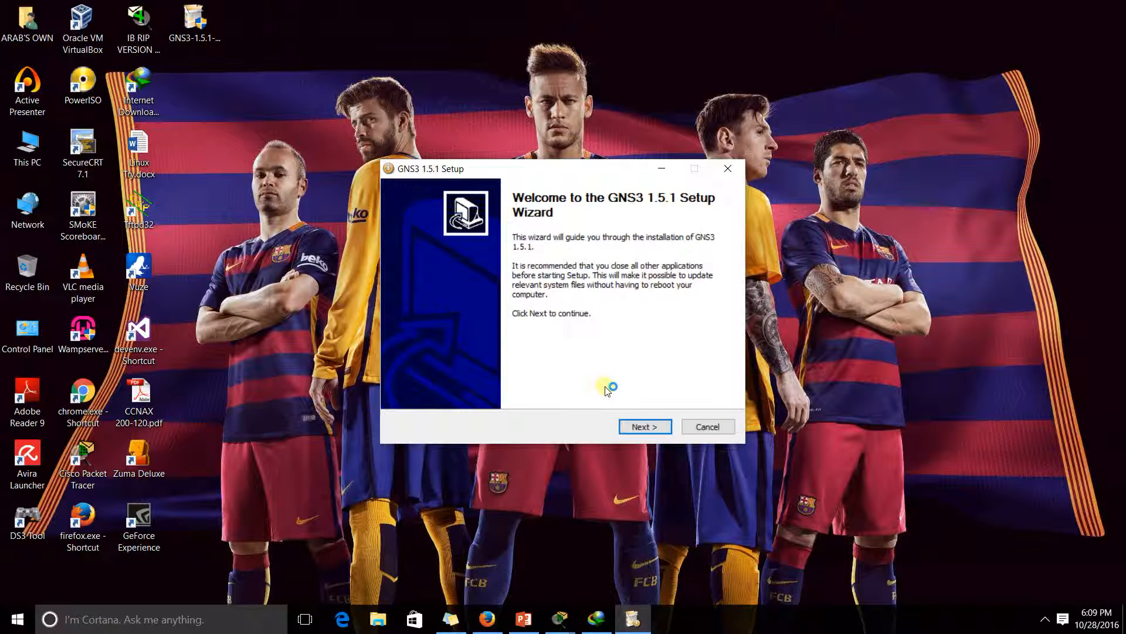
Accept the license and install GNS3 with the default folder, components and location
left_click(641, 427)
left_click(645, 427)
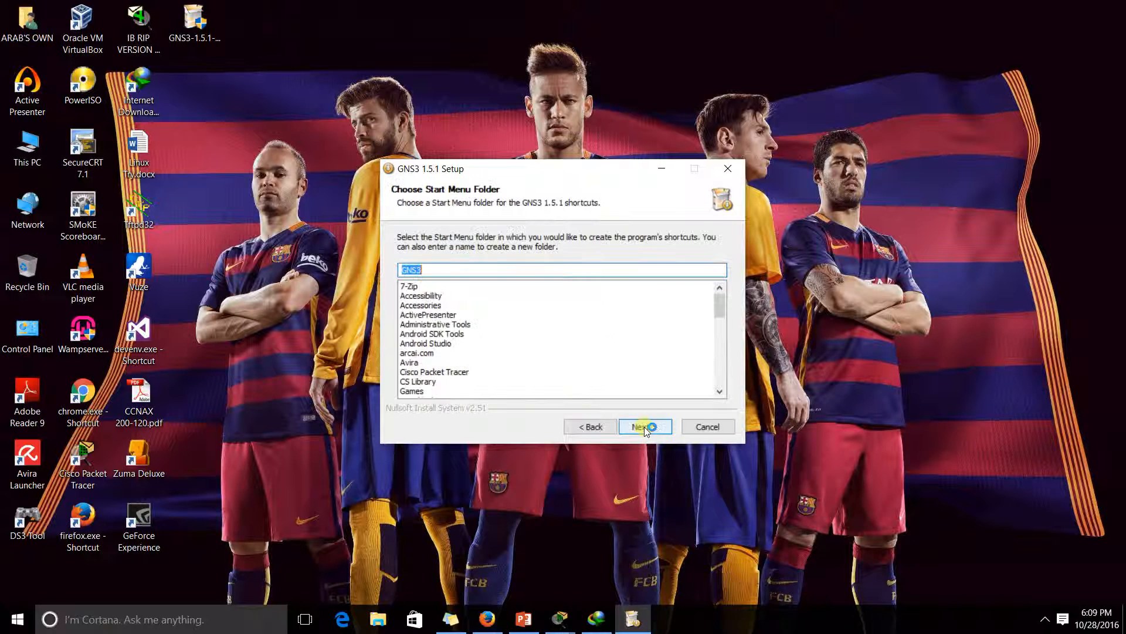
left_click(644, 427)
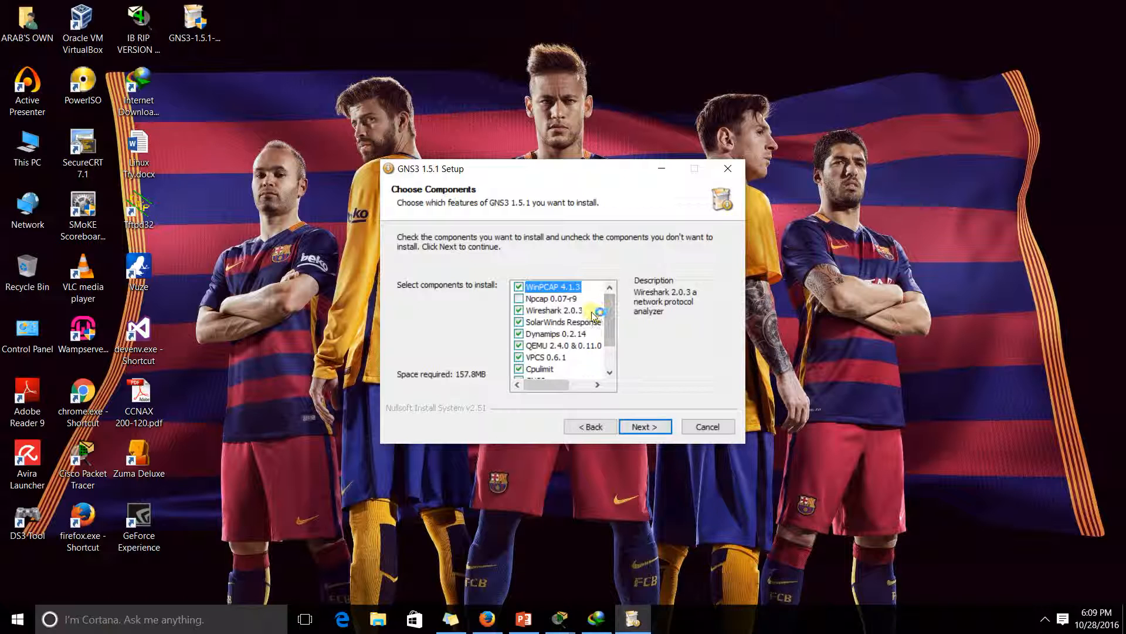
mouse_move(611, 321)
left_mouse_down()
mouse_move(612, 339)
mouse_move(614, 315)
left_mouse_up()
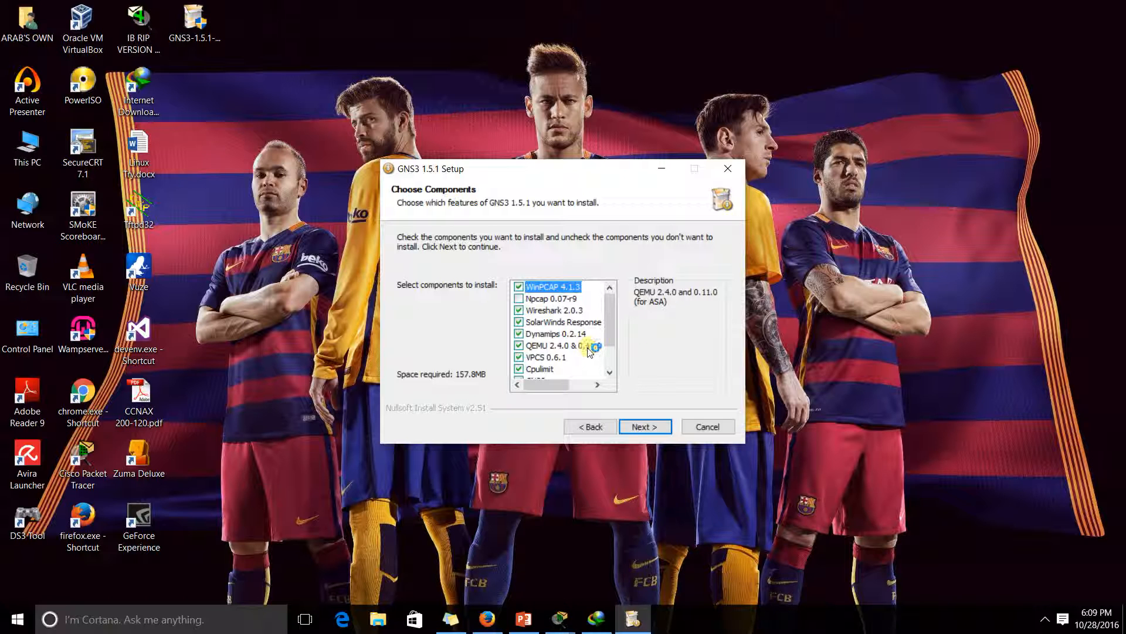
left_click(642, 426)
left_click(642, 425)
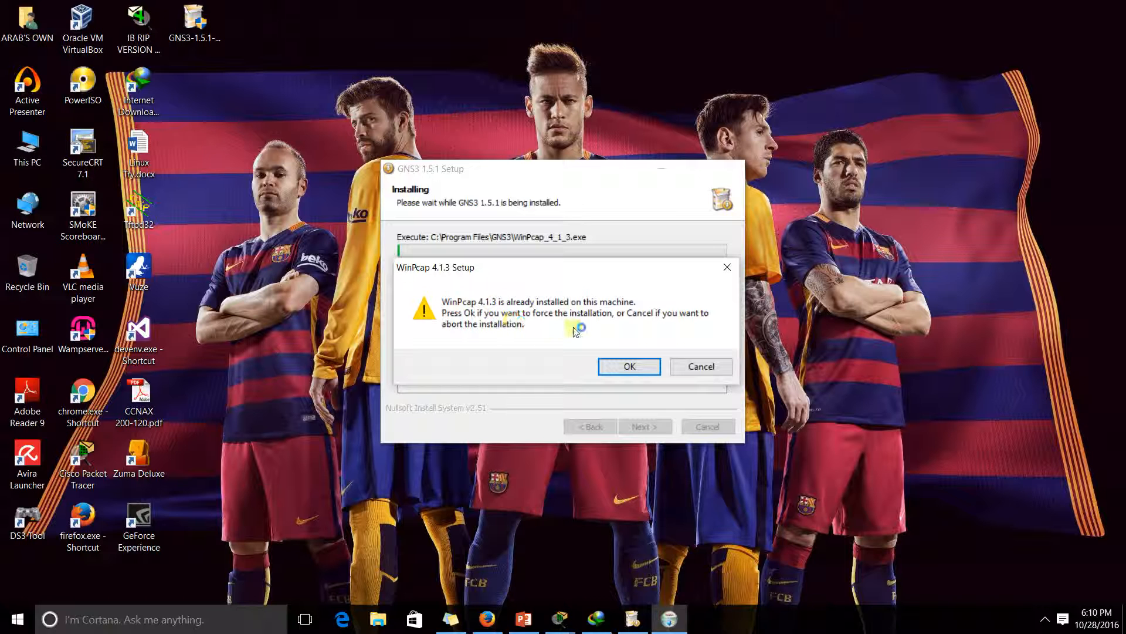
Skip reinstalling WinPcap 4.1.3 and let setup download Wireshark and finish installing
left_click(682, 364)
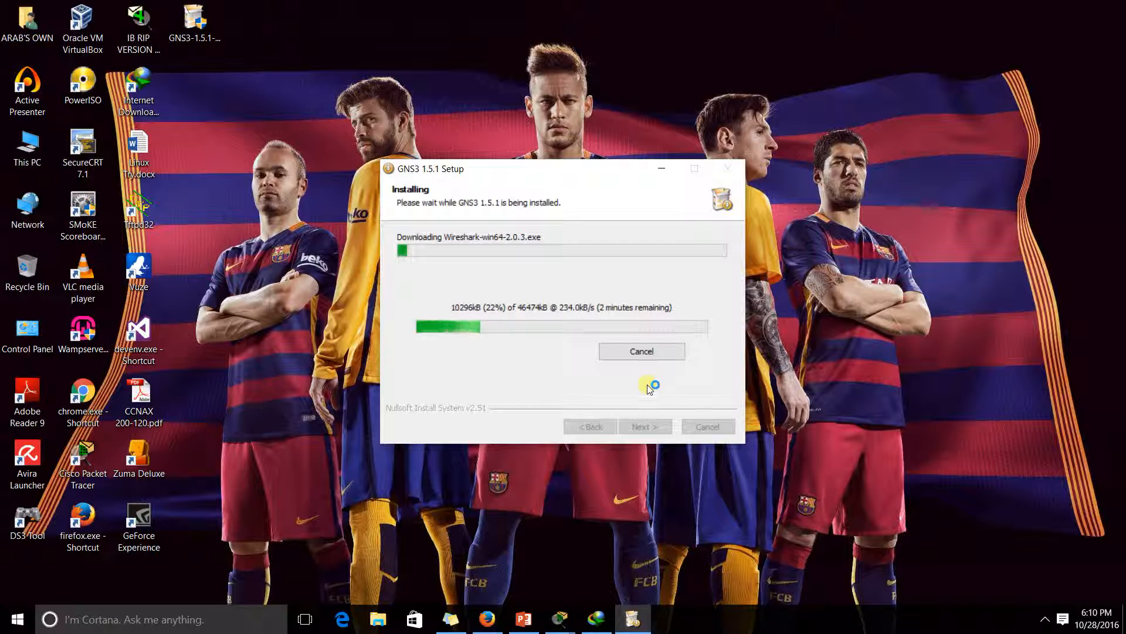
left_click(1044, 619)
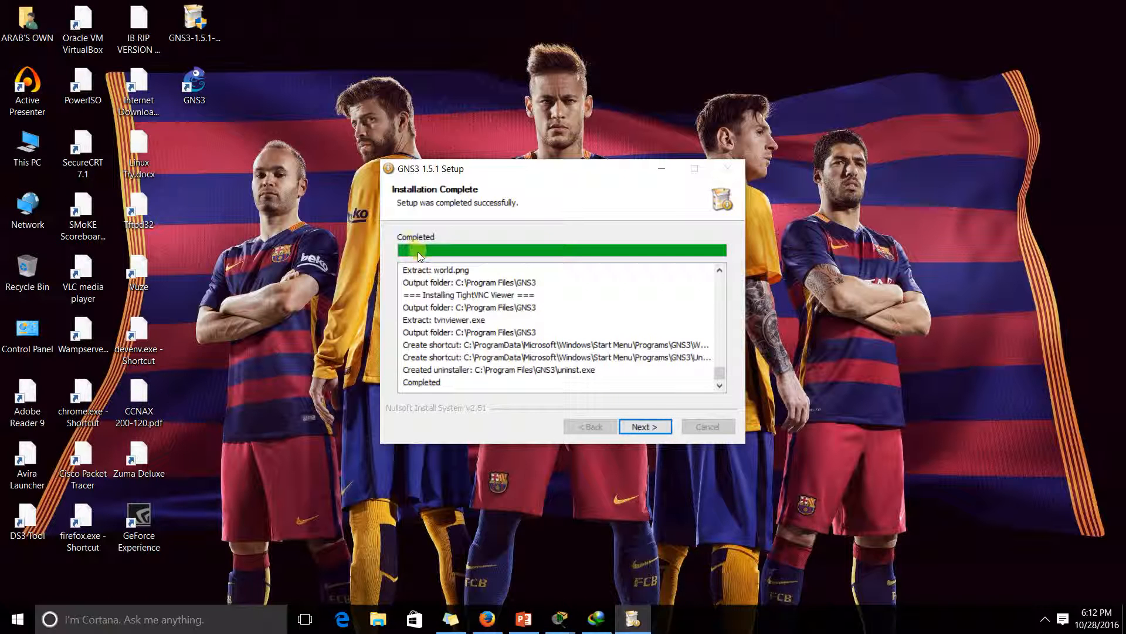
Decline the Solarwinds trial and finish setup with Start GNS3 left ticked
left_click(645, 426)
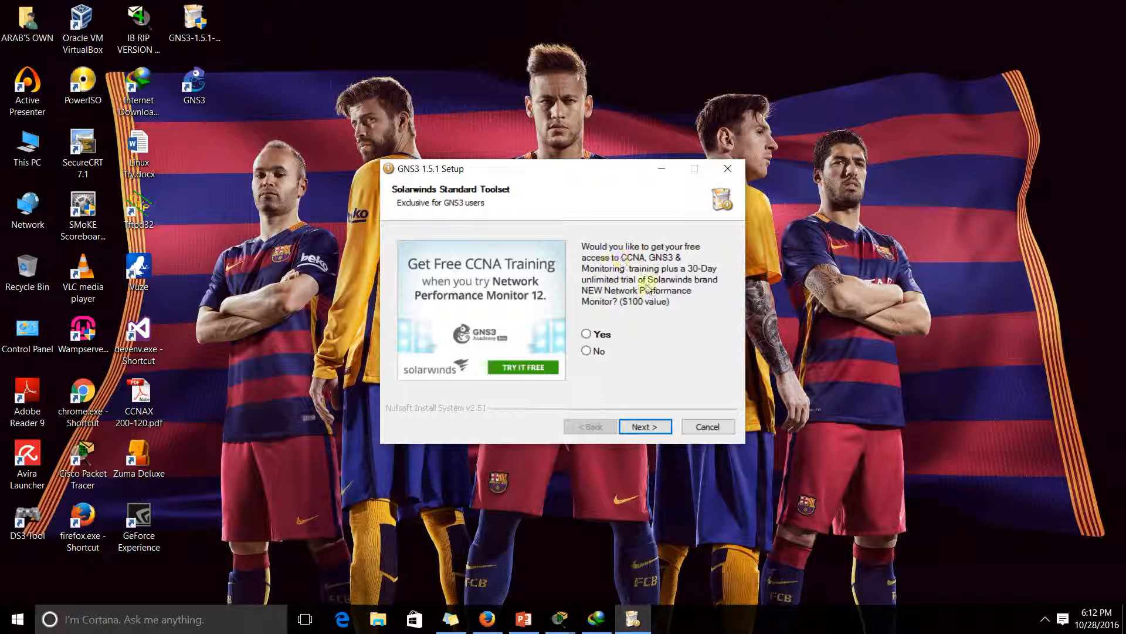
left_click(590, 351)
left_click(647, 428)
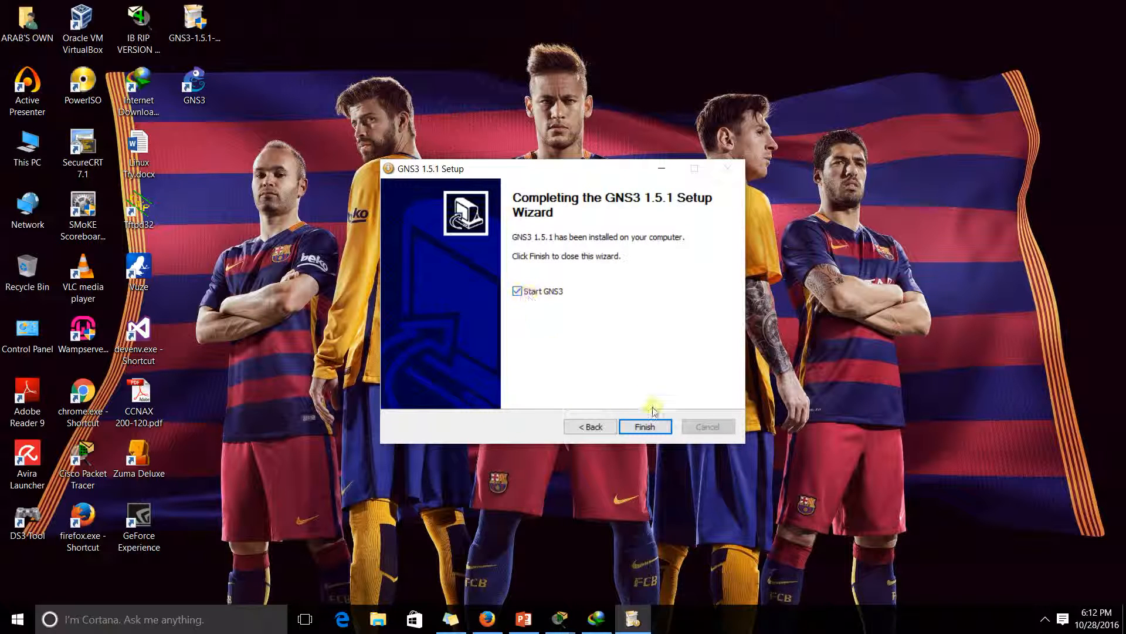
left_click(646, 424)
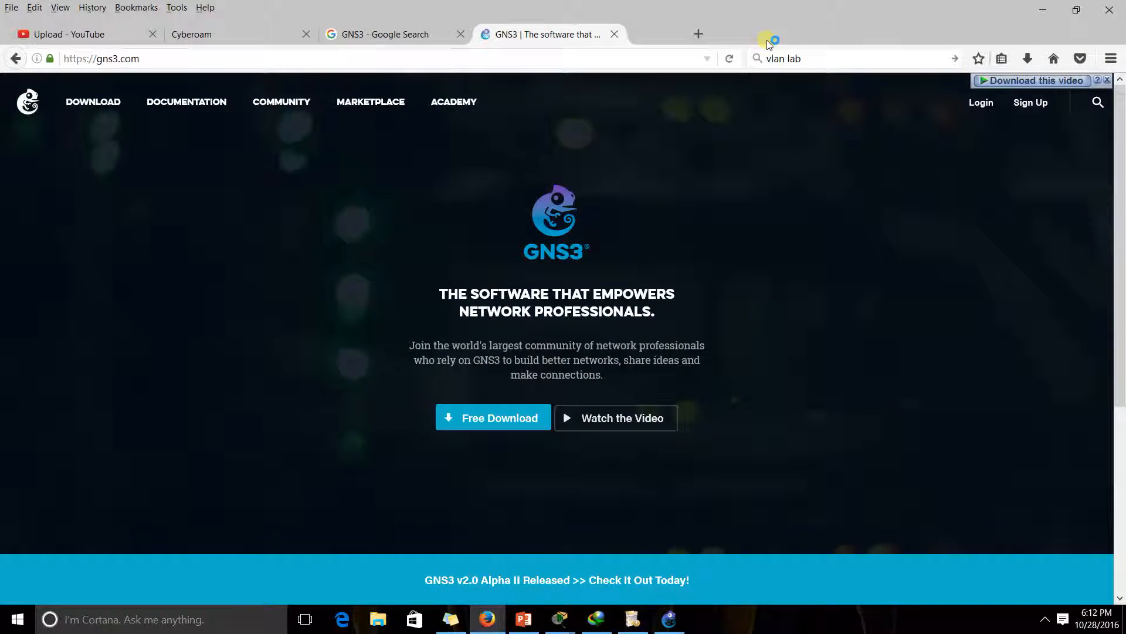
Choose the local server in the GNS3 Setup Wizard and continue to adding virtual machines
left_click(1043, 10)
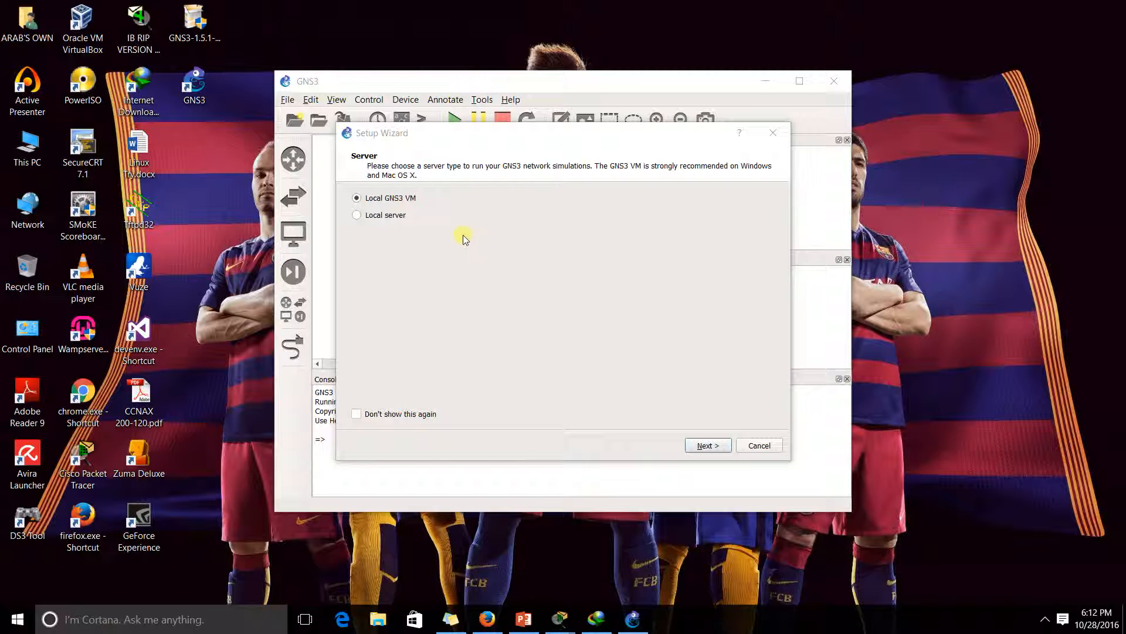
left_click(386, 216)
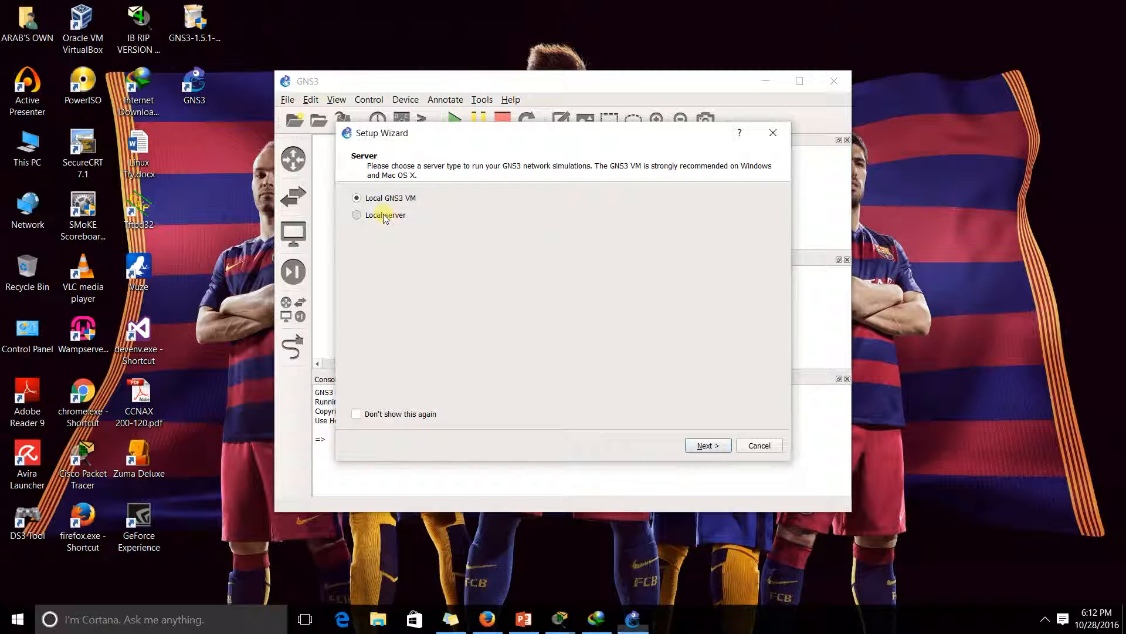
left_click(707, 446)
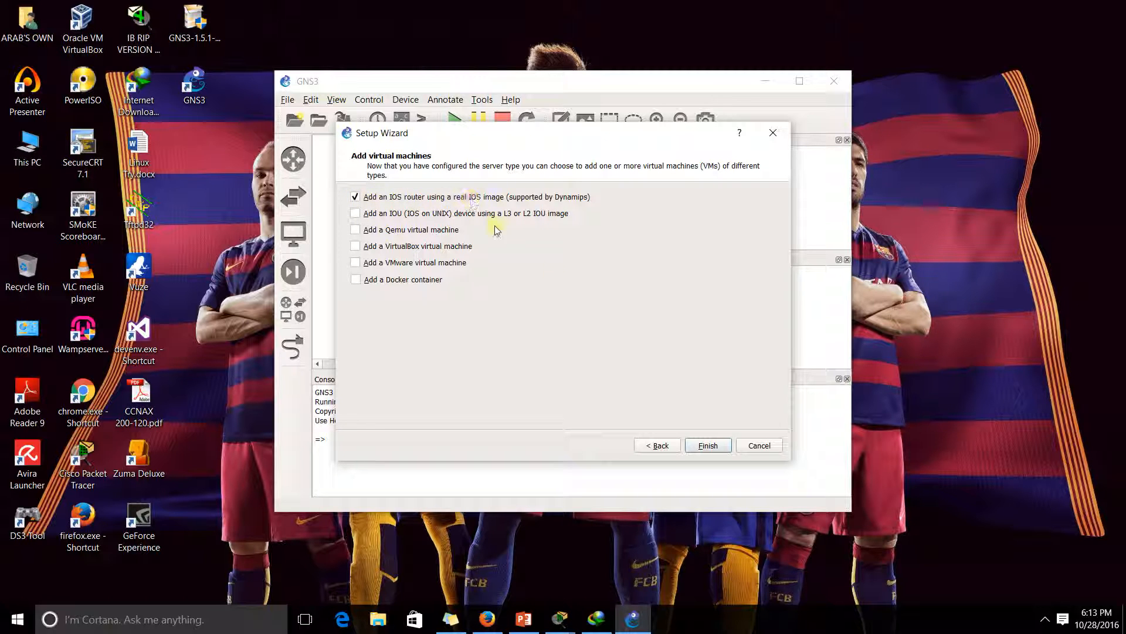
Start a new IOS router template using the existing c1700-bk8no3r2sy7-mz.122-4.T.image, then bring Firefox forward
left_click(707, 447)
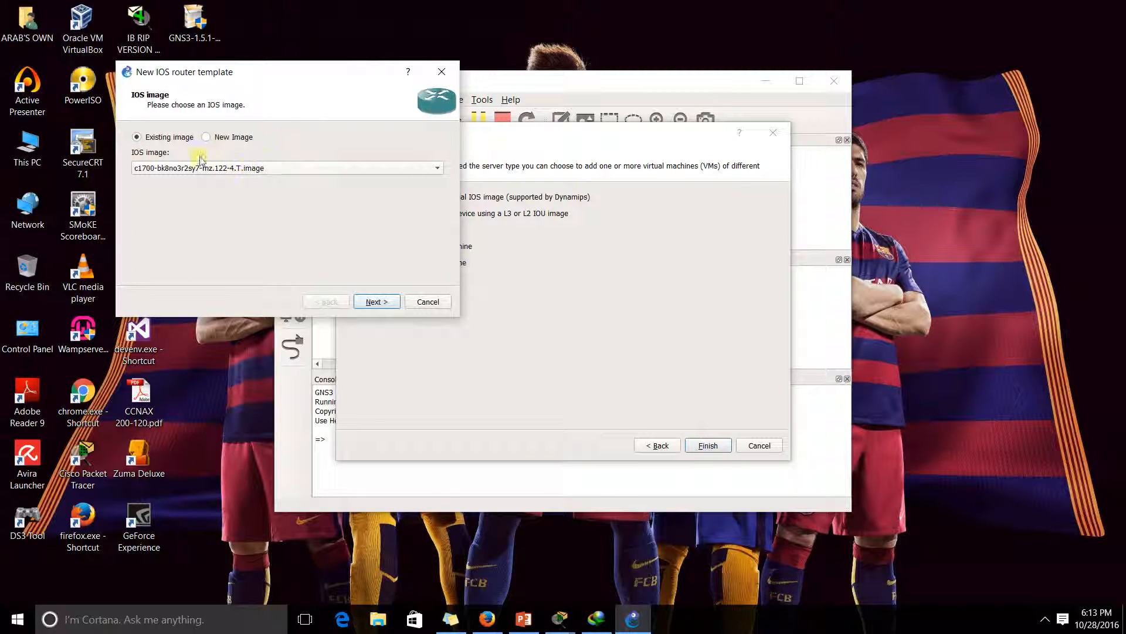
left_click(249, 168)
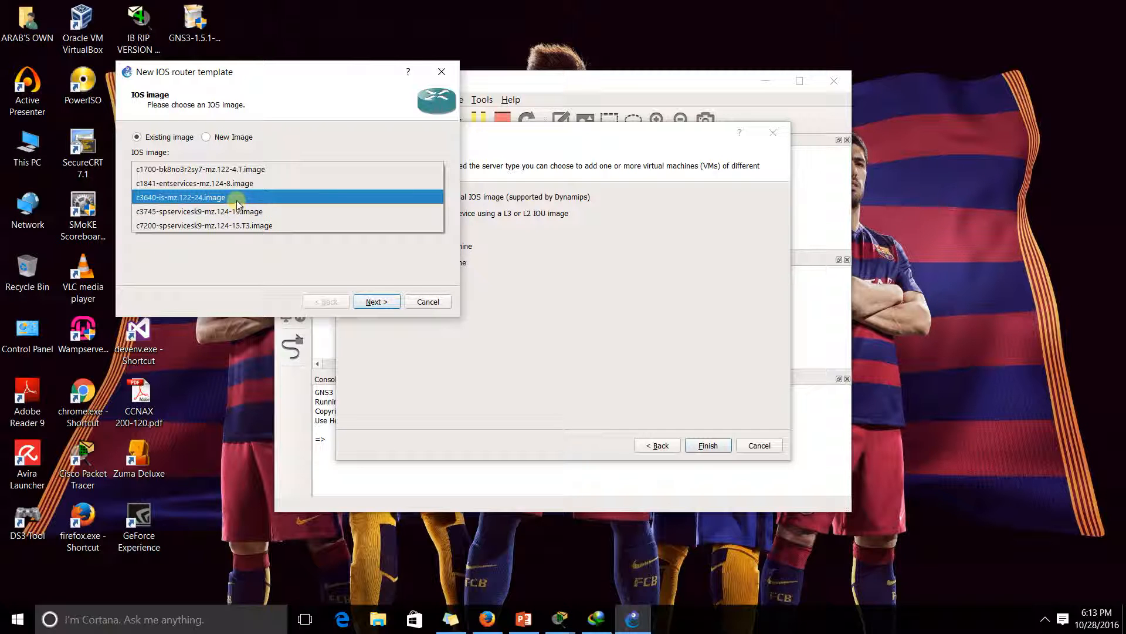
left_click(285, 169)
left_click(487, 619)
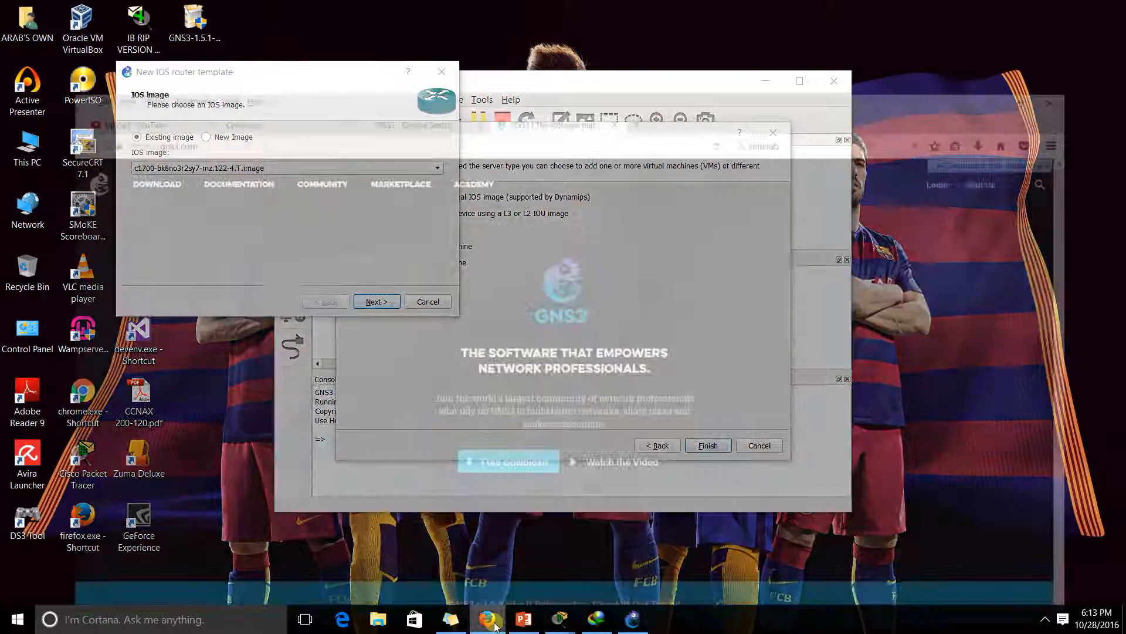
Search Google for 'router ios for gns3' and scroll the results
key("ctrl+shift+Tab")
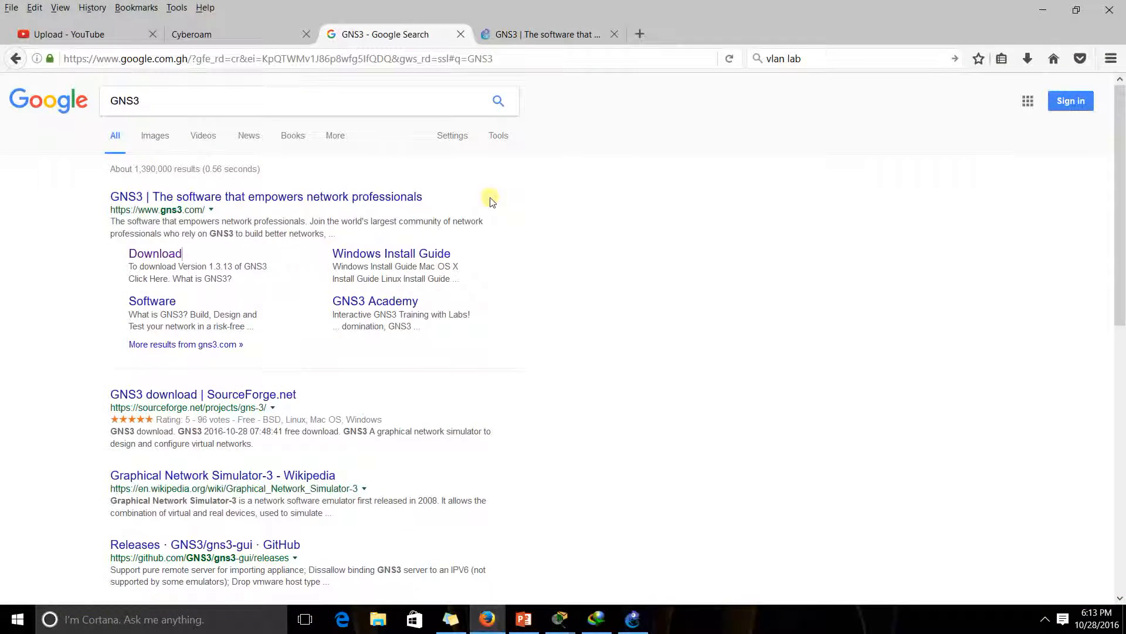
double_click(194, 98)
type("ro")
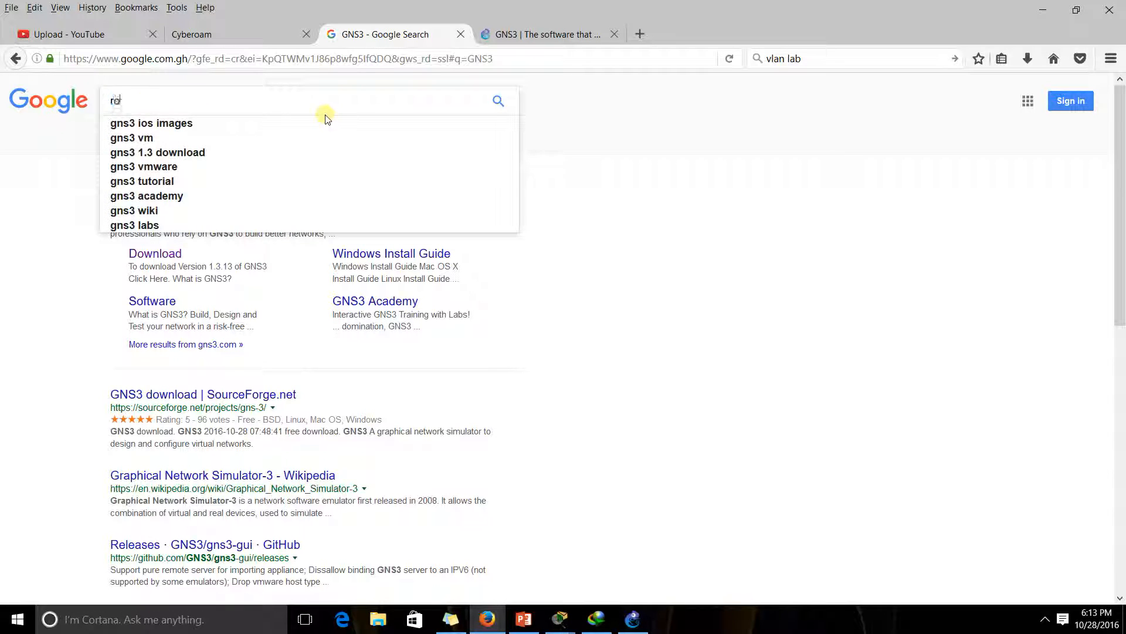
type("uter i")
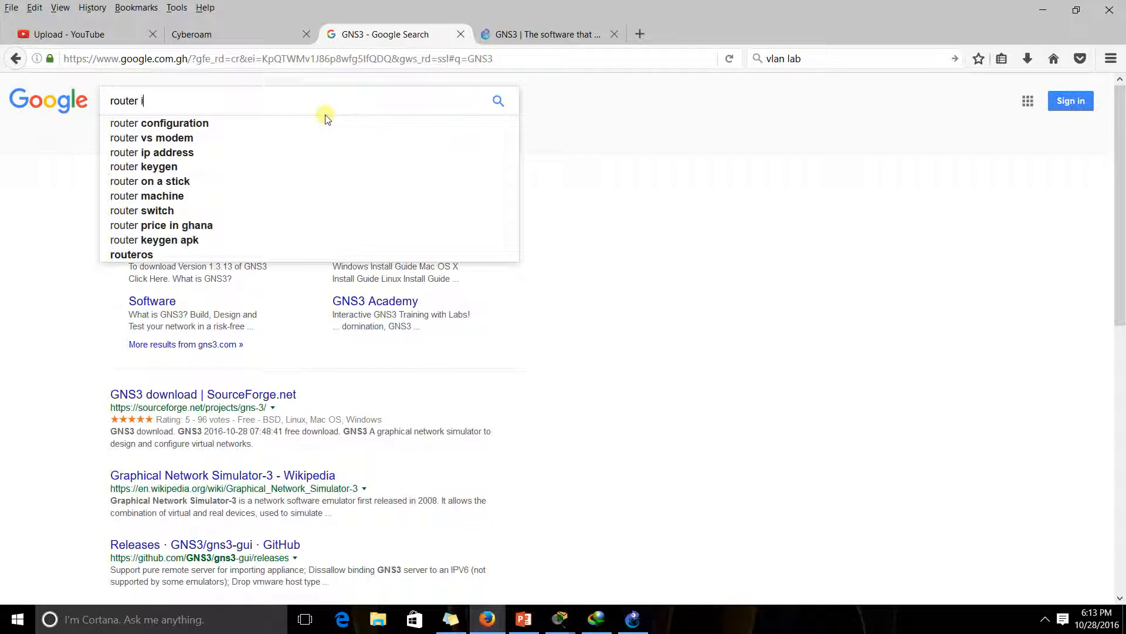
type("os")
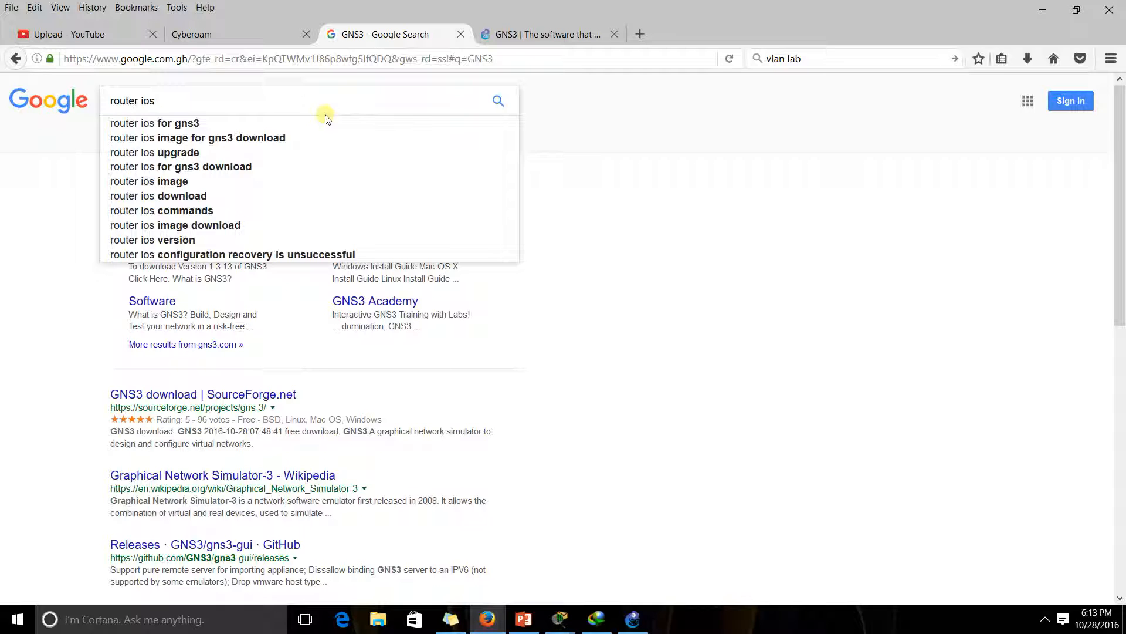
key("Down")
key("Return")
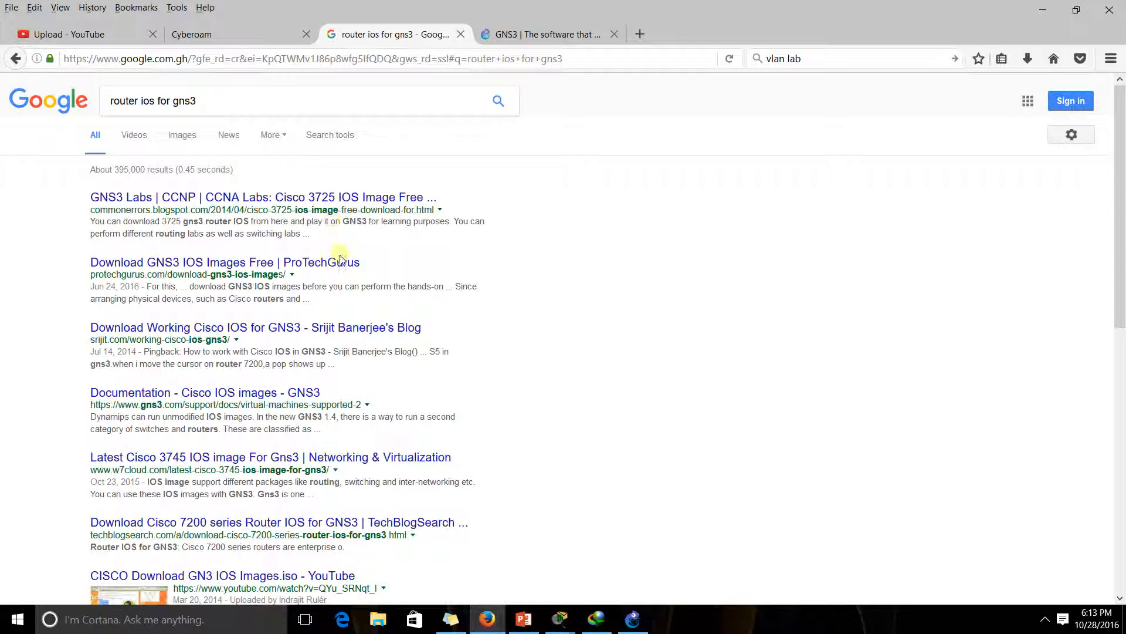
scroll(343, 296, "down", 3)
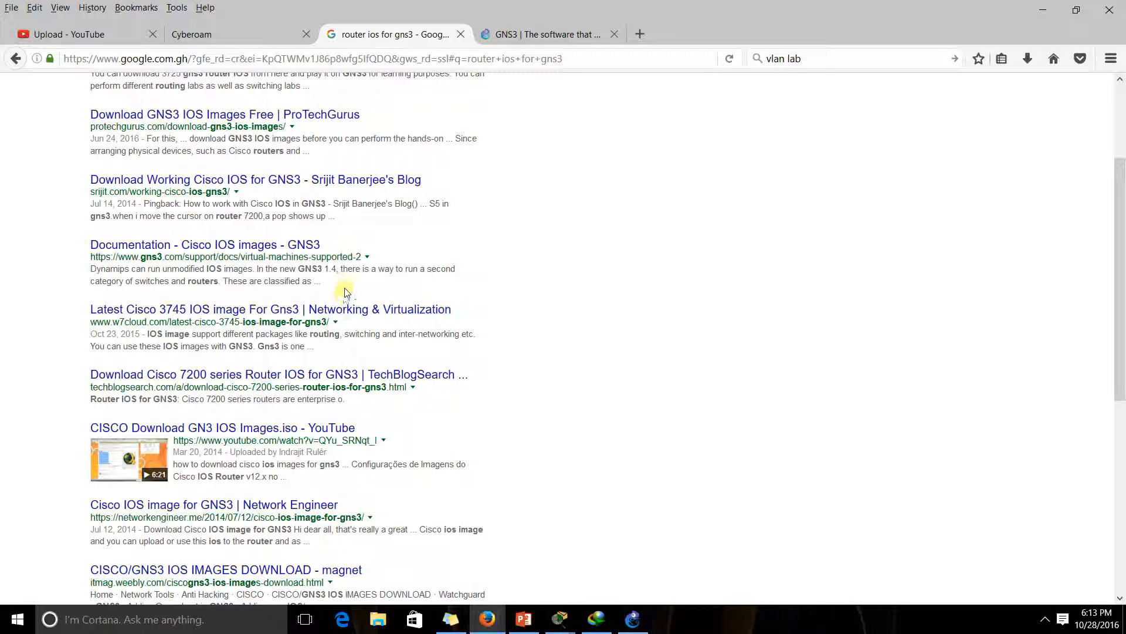
scroll(343, 296, "down", 5)
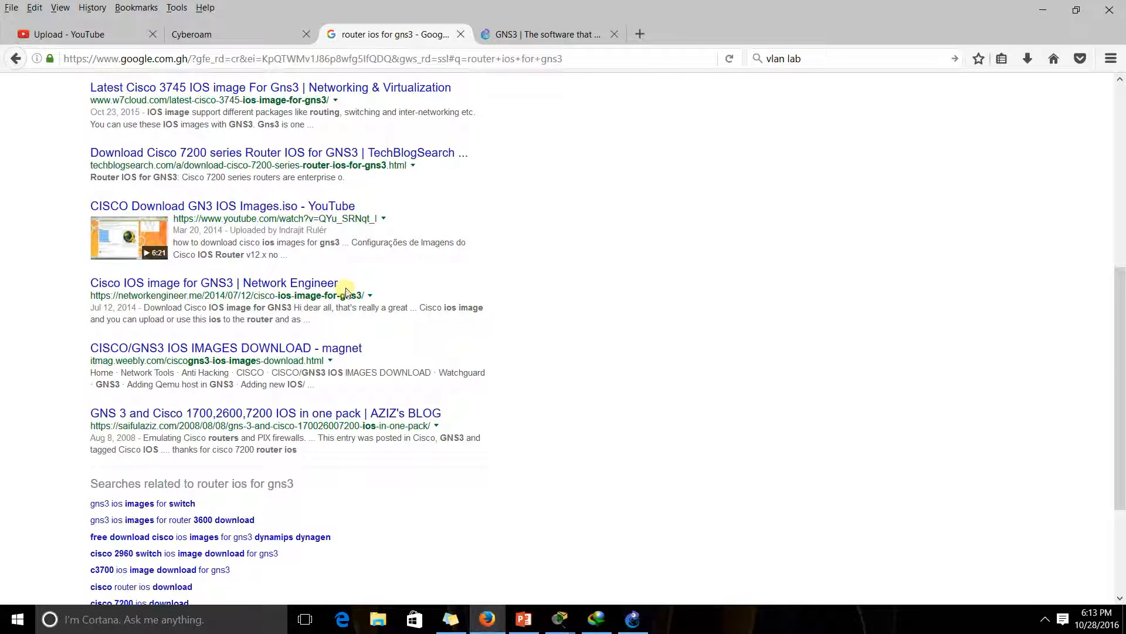
Open AZIZ's BLOG IOS-pack post in a new tab and read through it
right_click(258, 409)
left_click(282, 415)
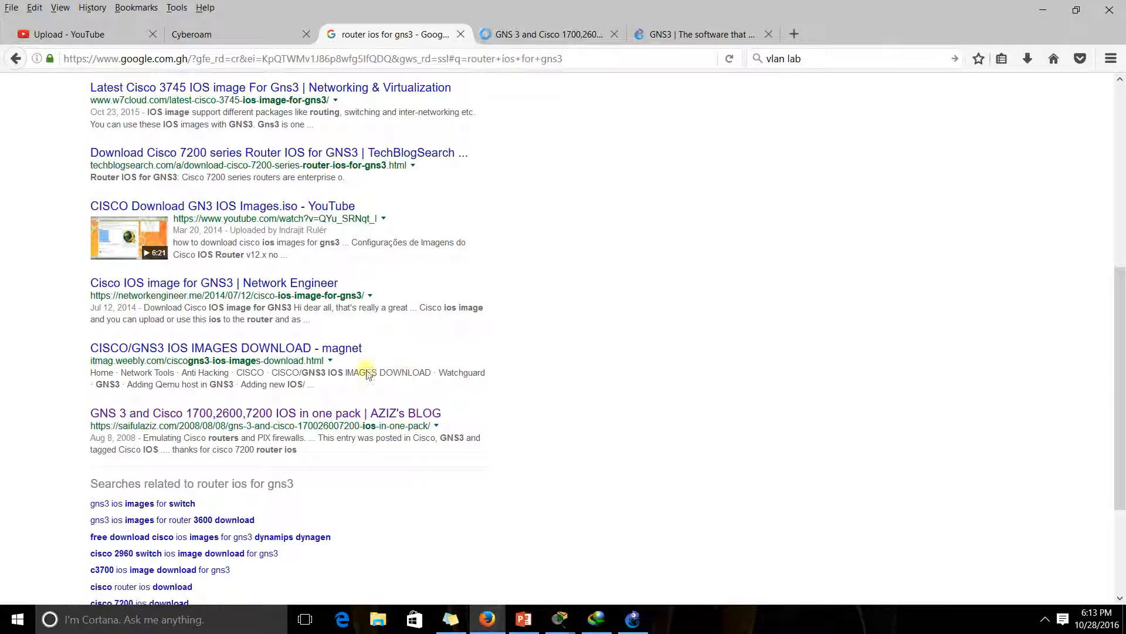
left_click(543, 35)
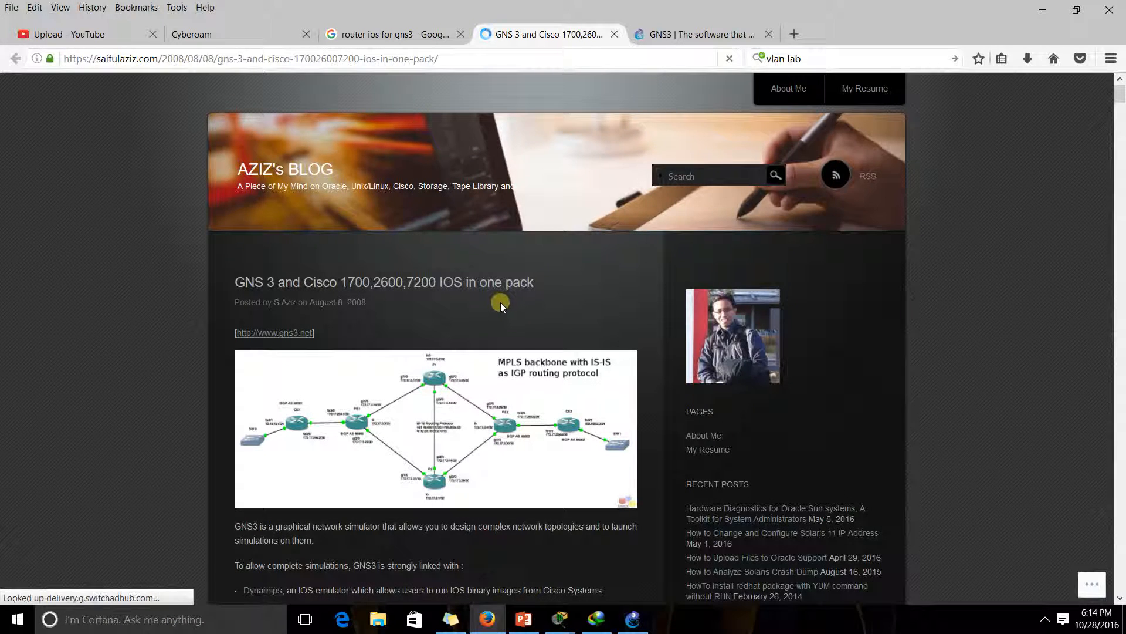
scroll(501, 303, "down", 3)
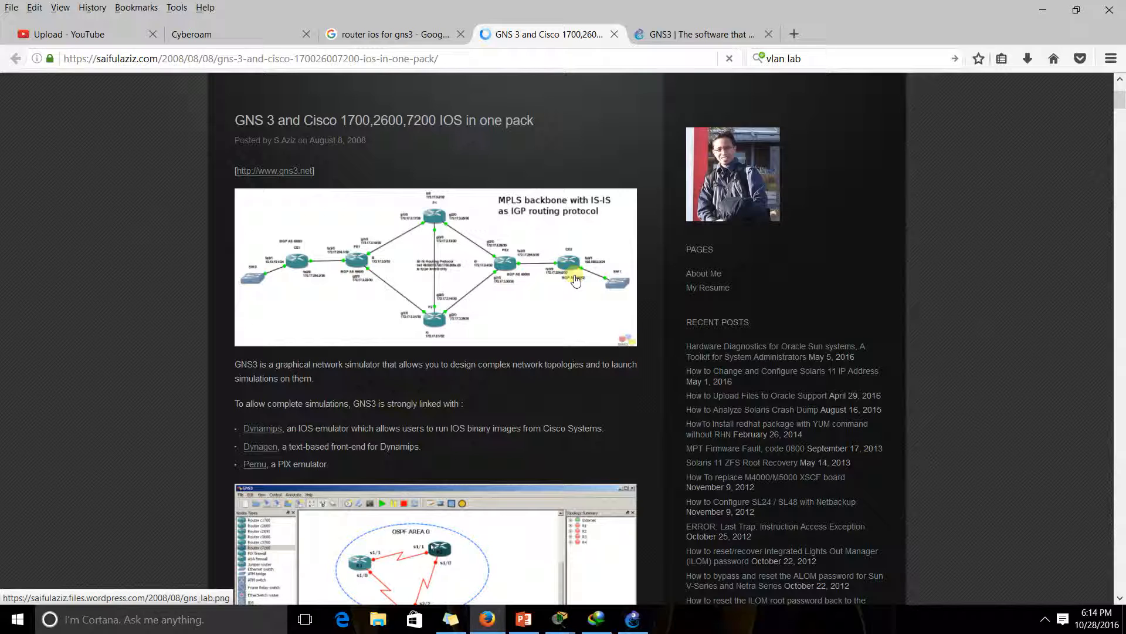
scroll(575, 281, "down", 4)
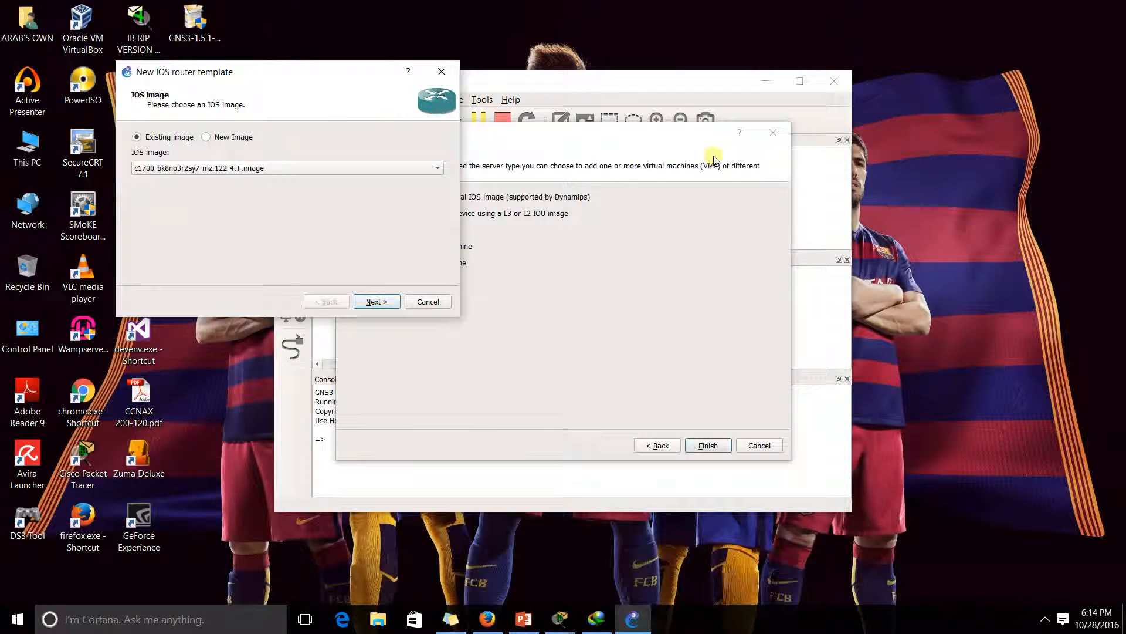
Choose New Image and browse to the GNS3 images\IOS folder of router images
left_click(206, 137)
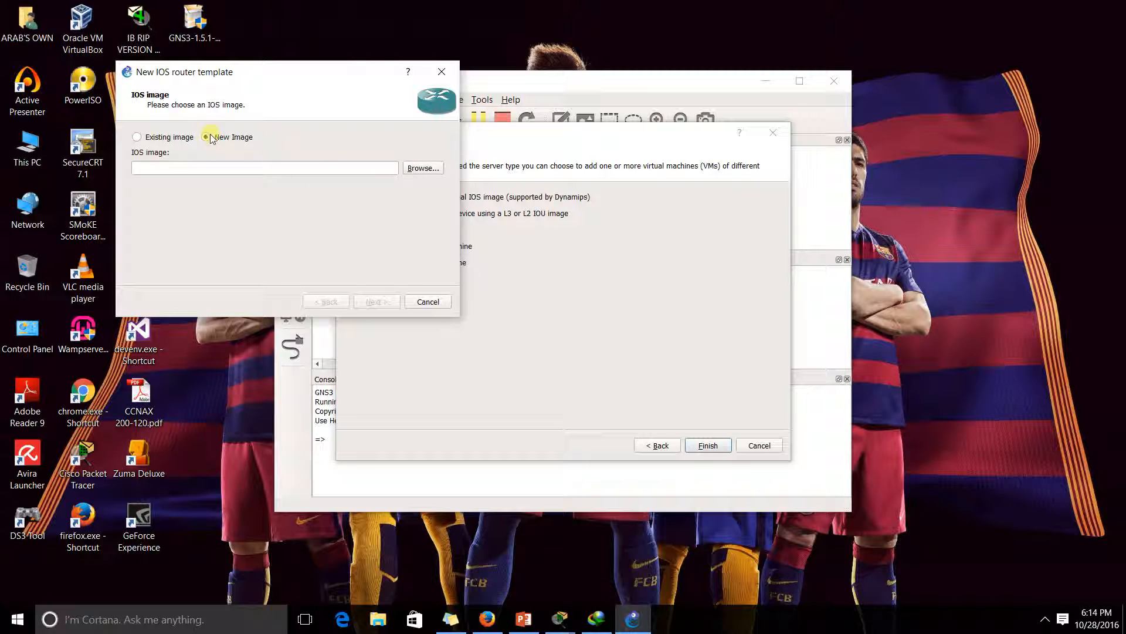
left_click(412, 171)
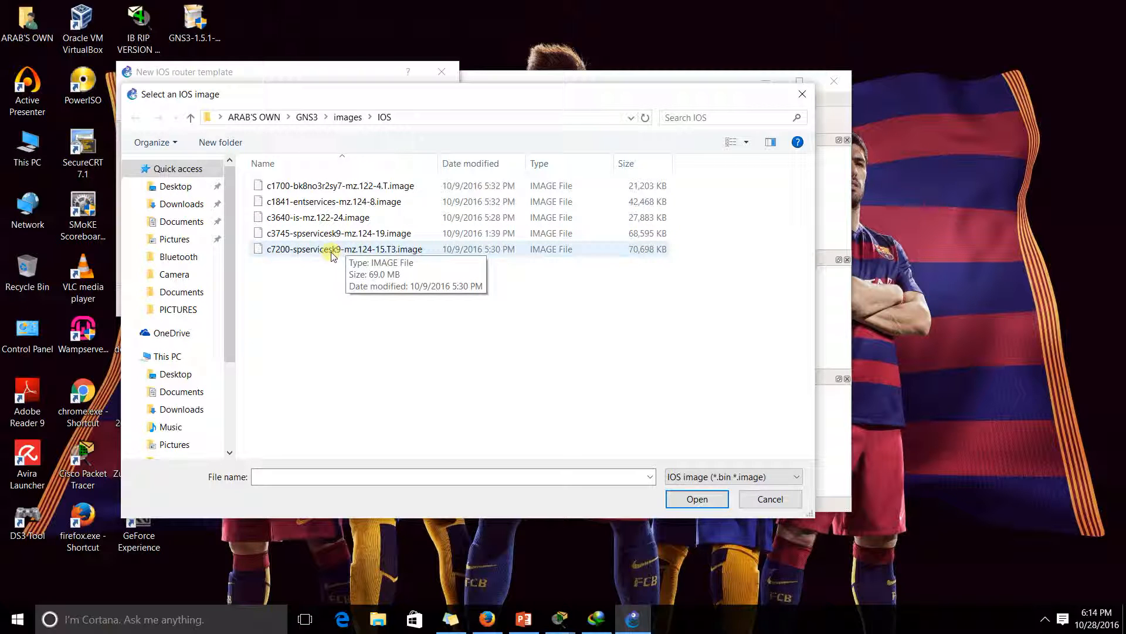
Use c3640-is-mz.122-24.image, keeping name c3600, chassis 3640 and the default 192 MiB RAM
left_click(307, 222)
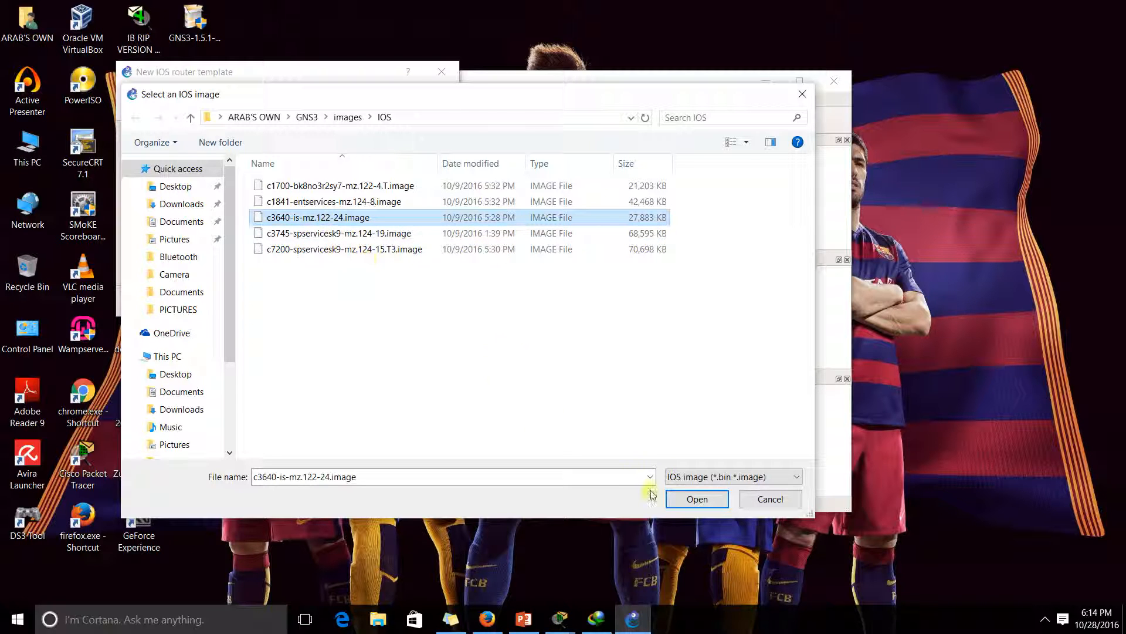
left_click(688, 498)
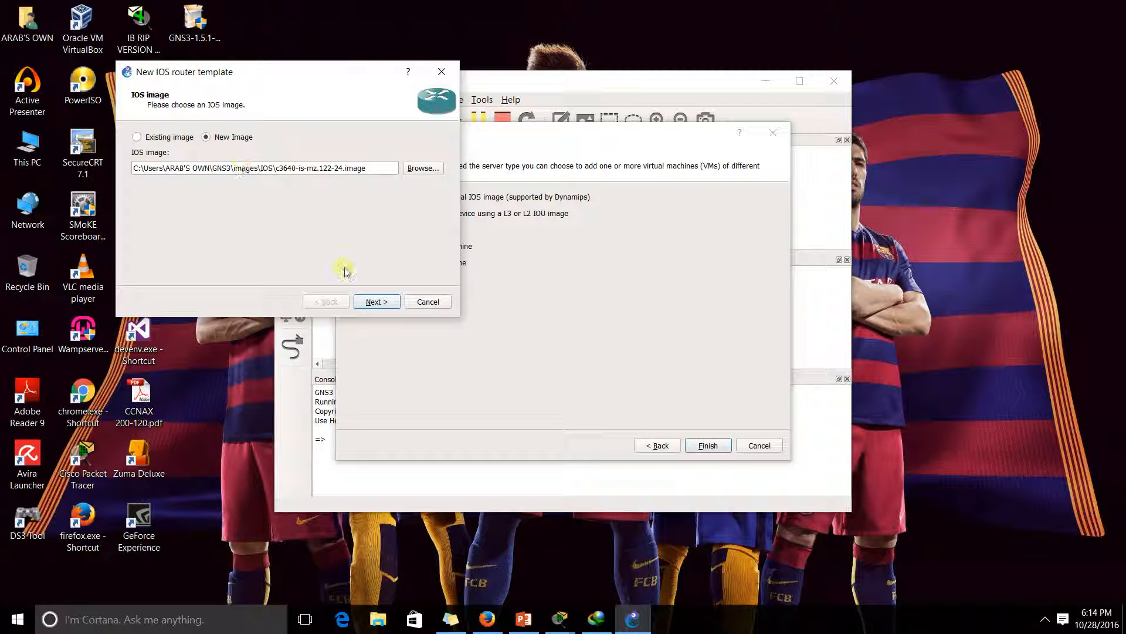
left_click(374, 302)
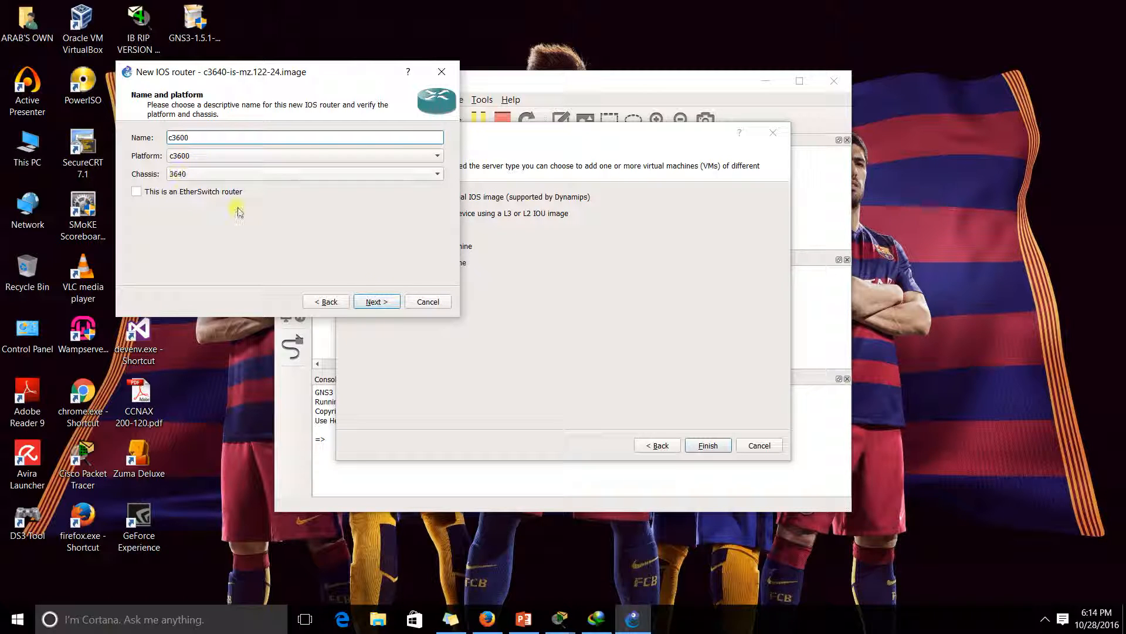
left_click(373, 303)
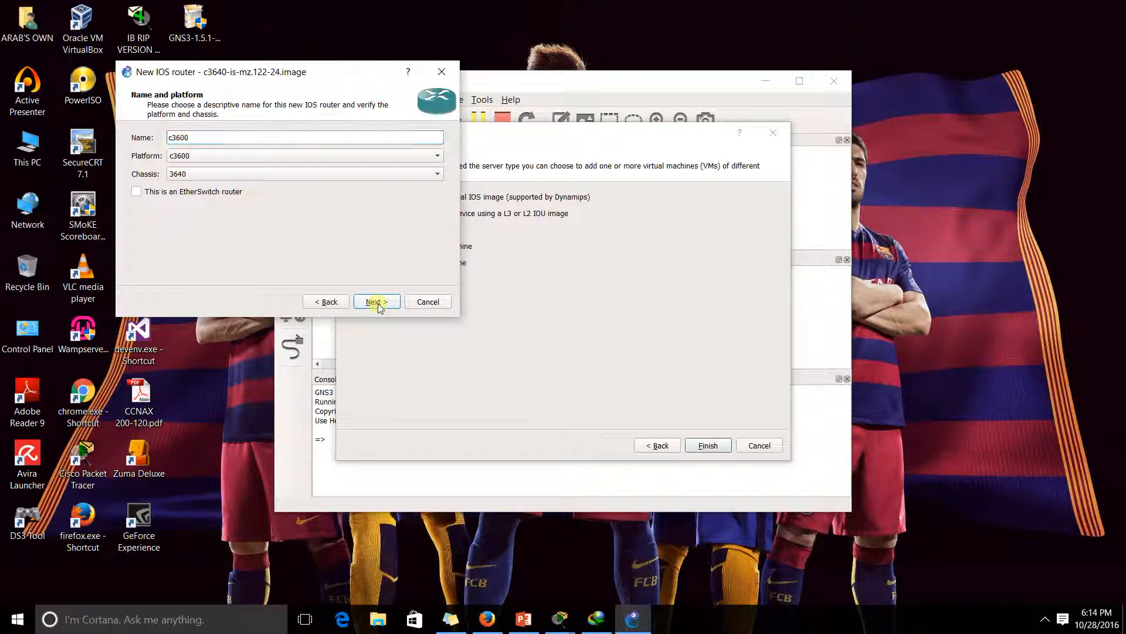
left_click(376, 303)
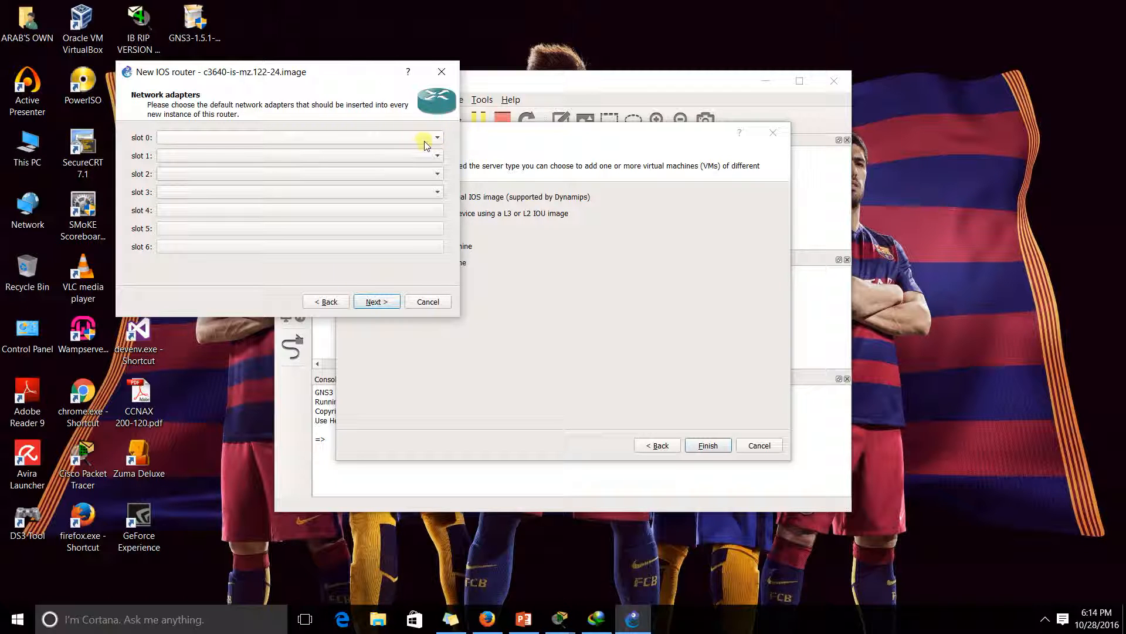
Fit NM-1FE-TX in slots 0 and 1 and NM-4T in slots 2 and 3
left_click(438, 140)
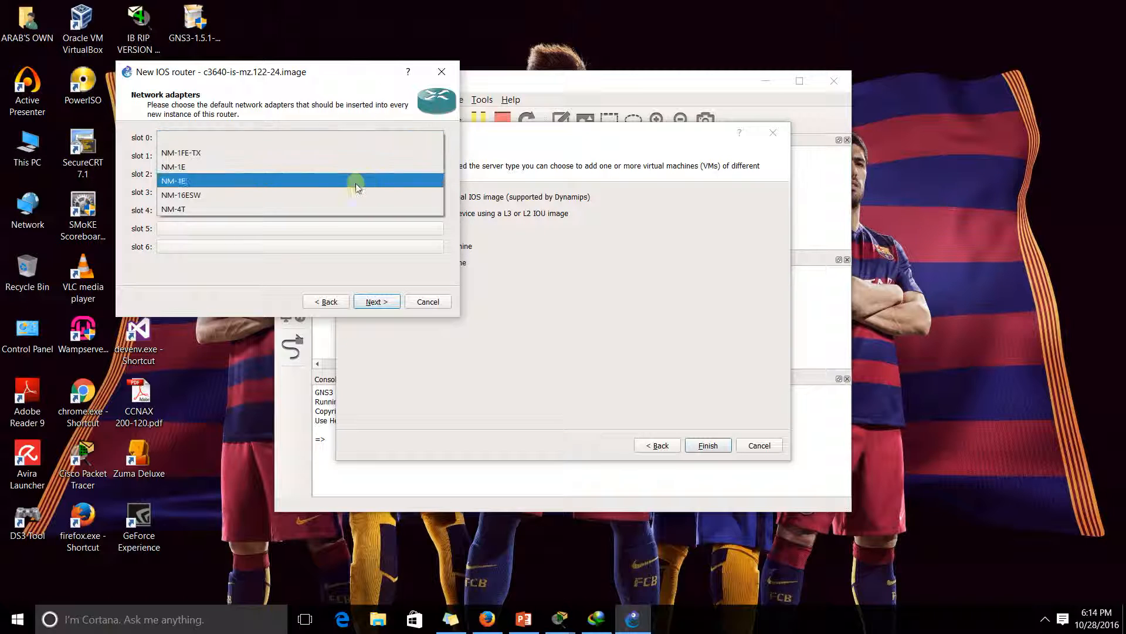
left_click(263, 152)
left_click(285, 159)
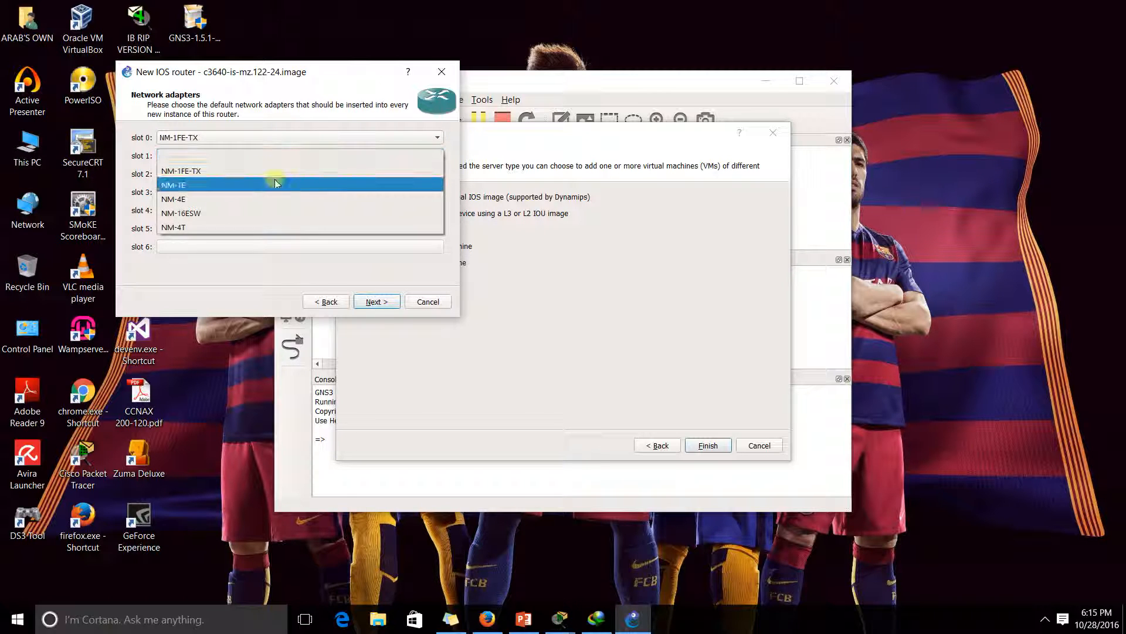
left_click(277, 171)
left_click(277, 174)
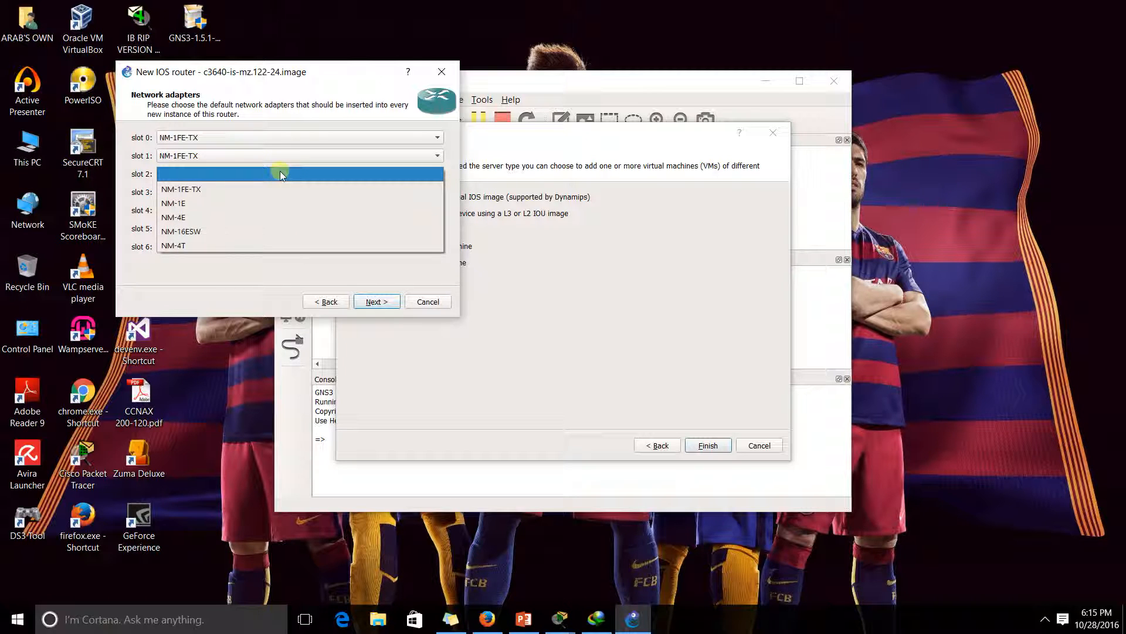
left_click(241, 245)
left_click(266, 192)
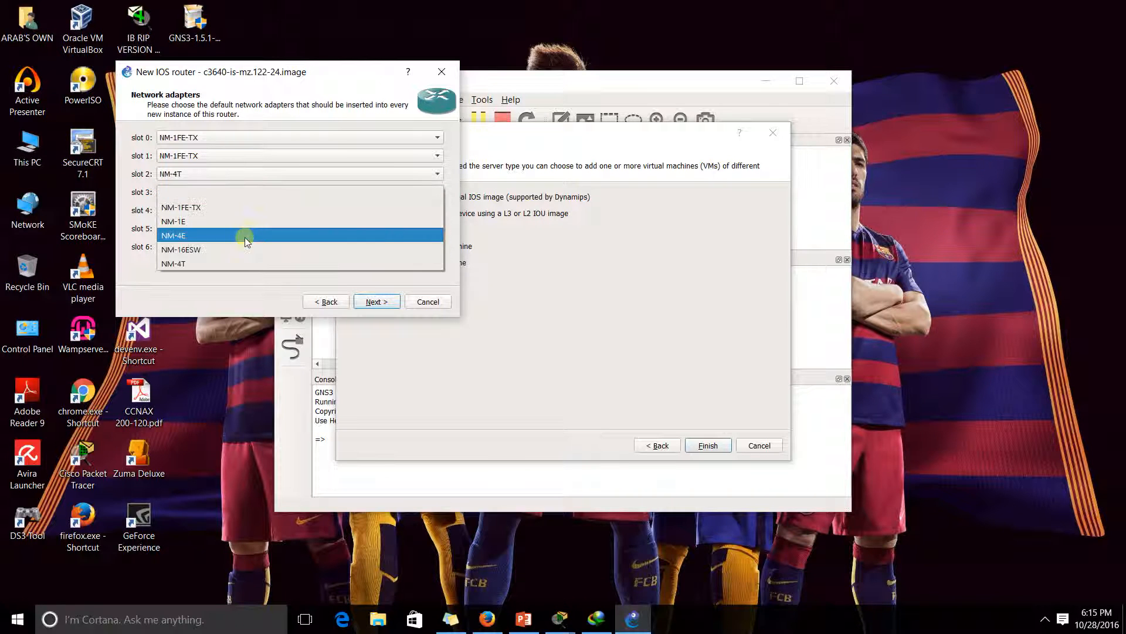
left_click(239, 264)
left_click(374, 301)
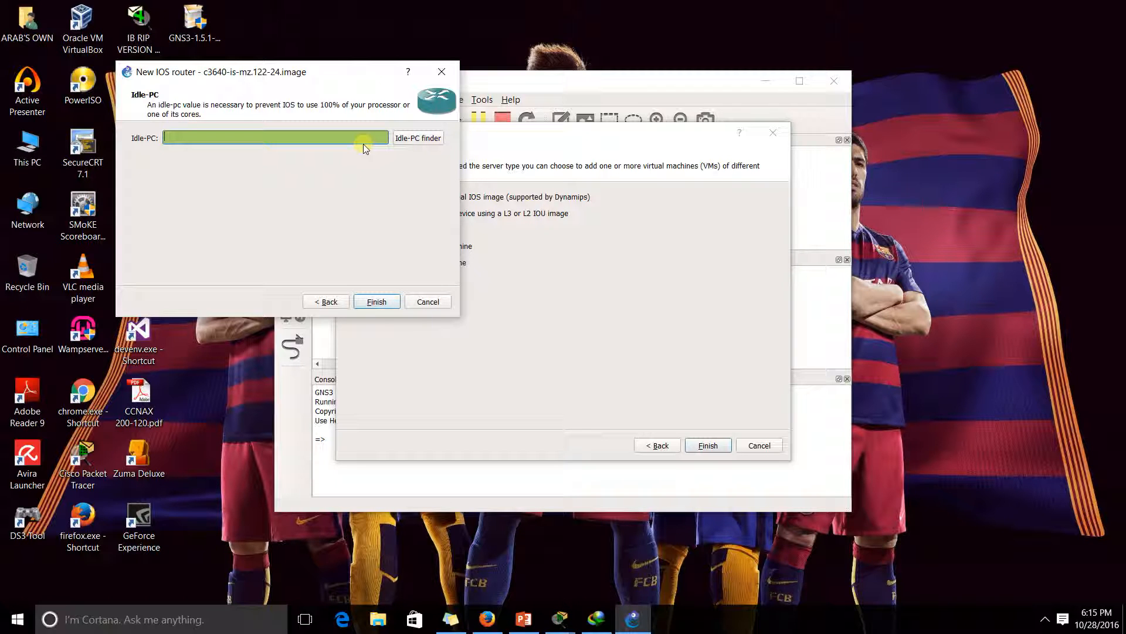
Find Idle-PC value 0x604528fc with the Idle-PC finder and finish the c3600 template
left_click(416, 141)
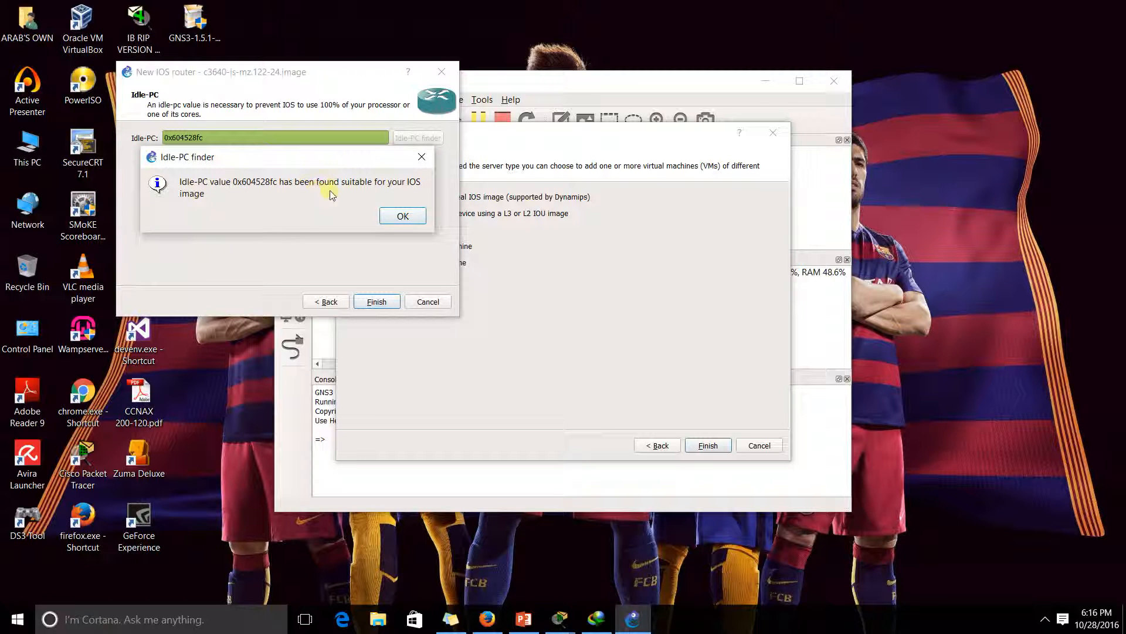
left_click(394, 215)
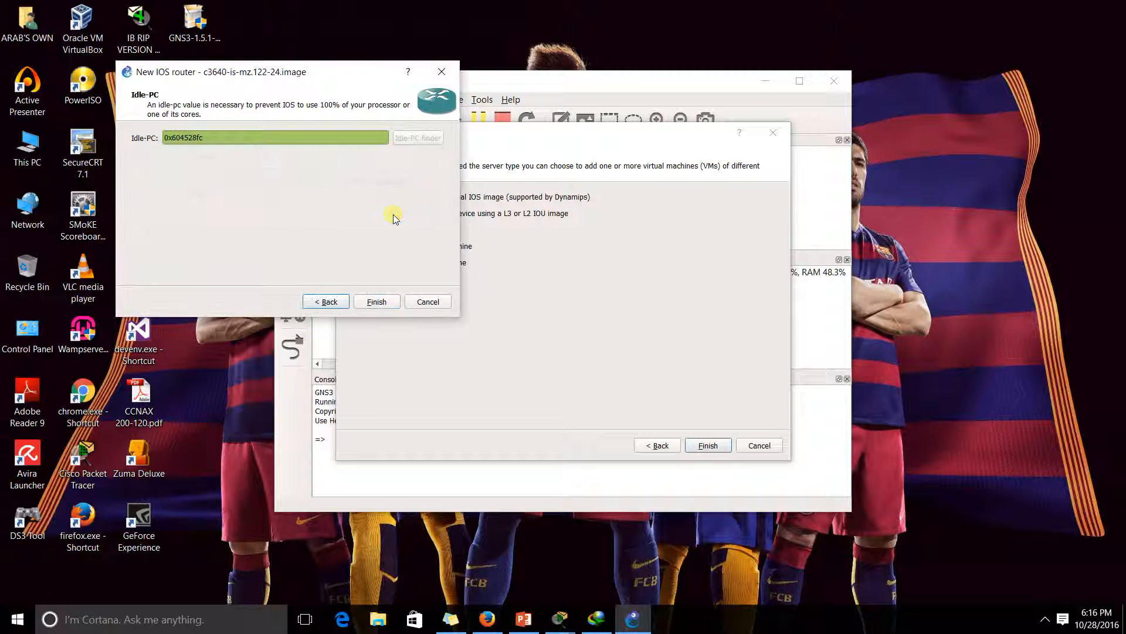
left_click(377, 302)
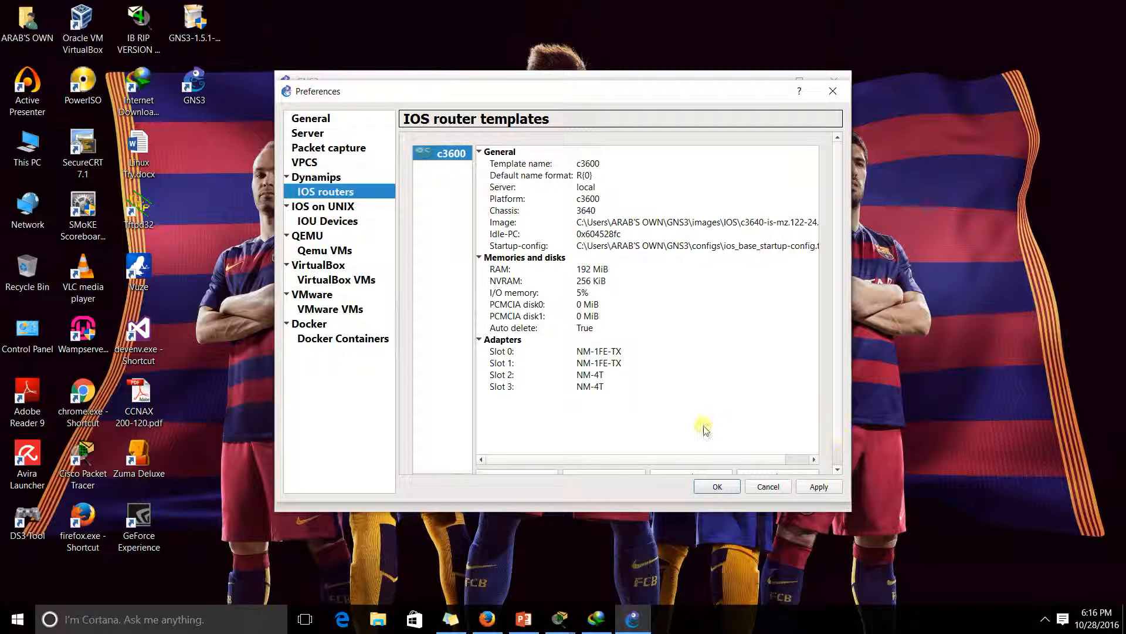
Apply and close Preferences, dismiss the new-project and update prompts, and maximize the window
left_click(819, 486)
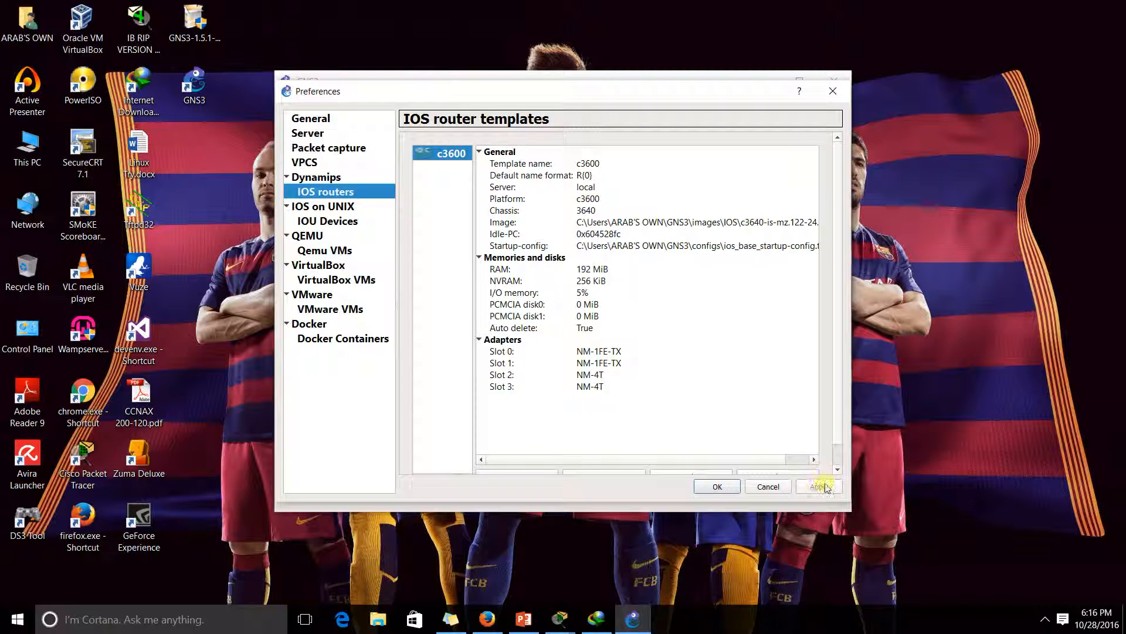
left_click(718, 486)
left_click(644, 336)
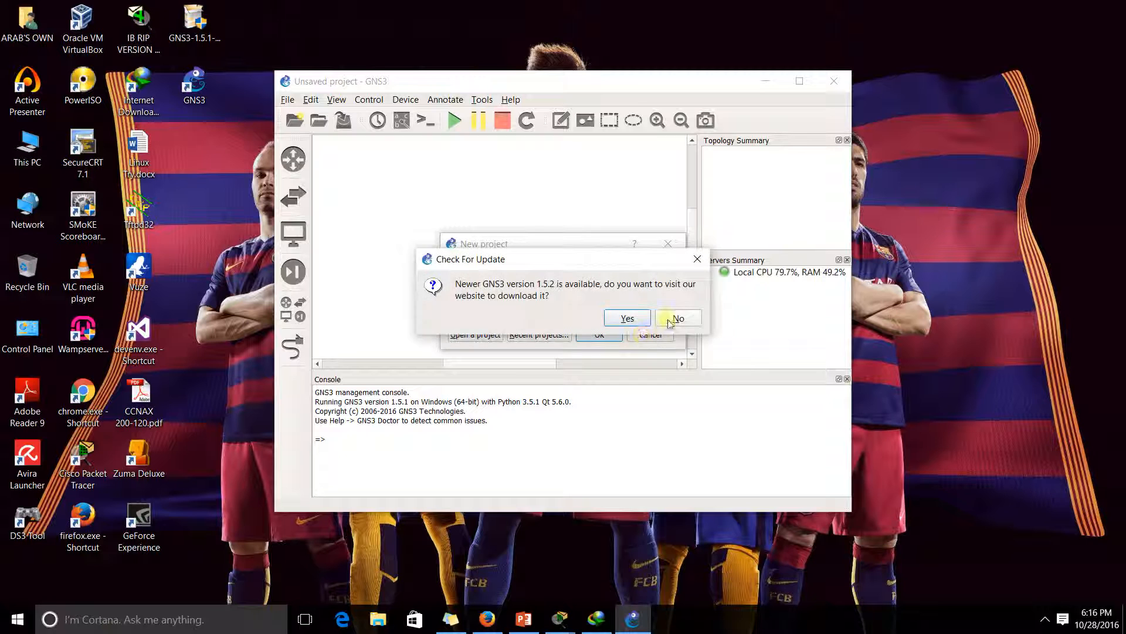
left_click(669, 320)
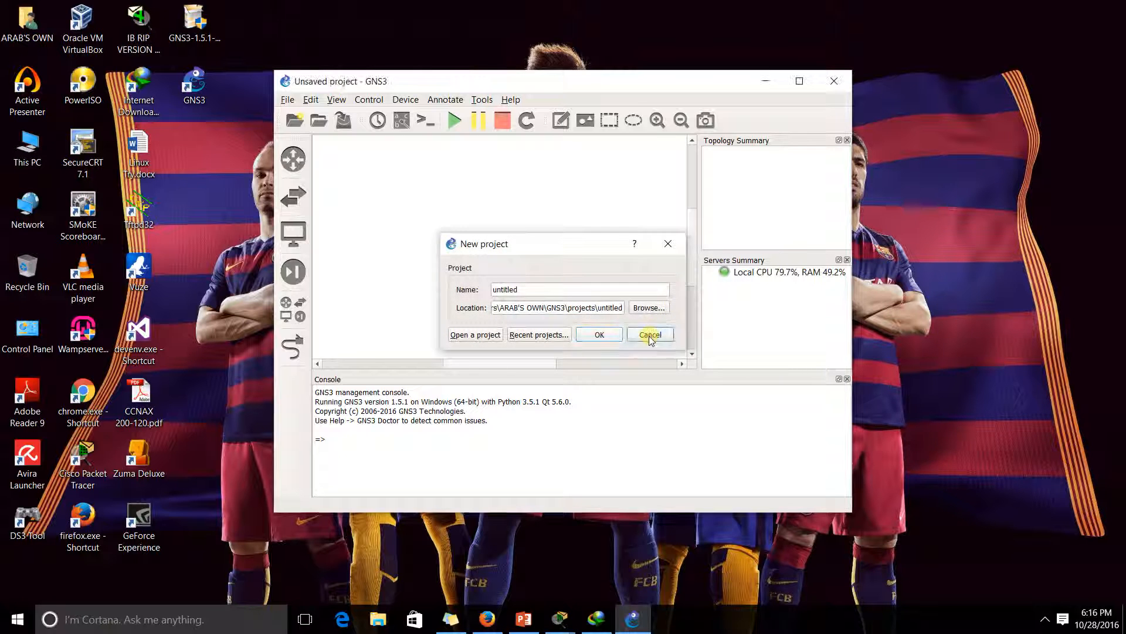
left_click(650, 335)
left_click(799, 81)
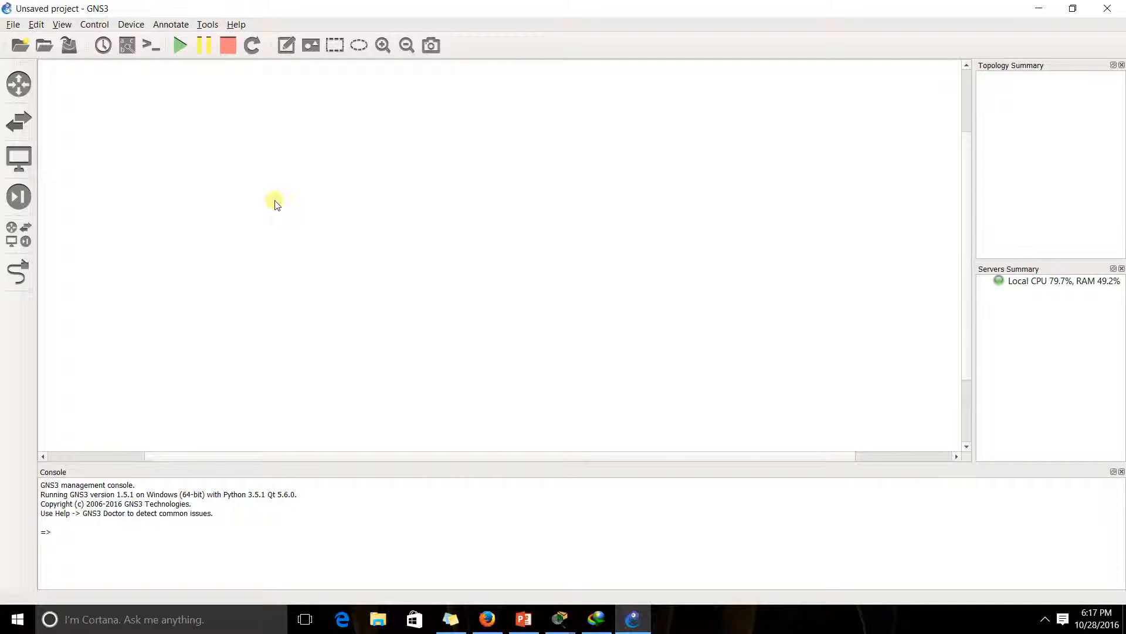
Open Preferences at the IOS routers page and enlarge the window
left_click(35, 25)
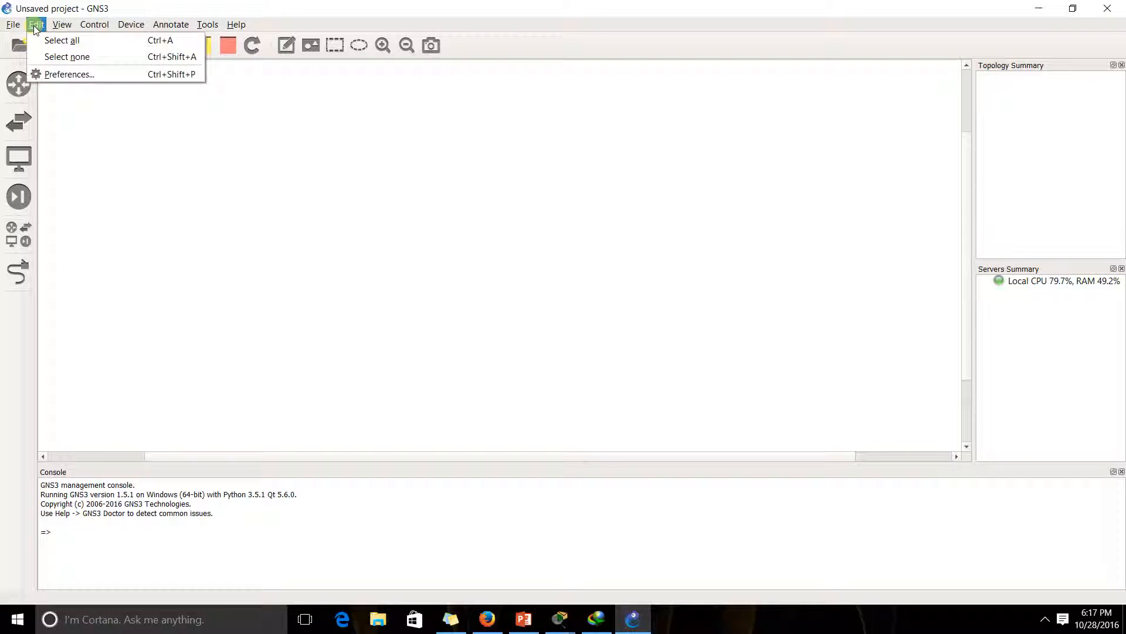
left_click(57, 75)
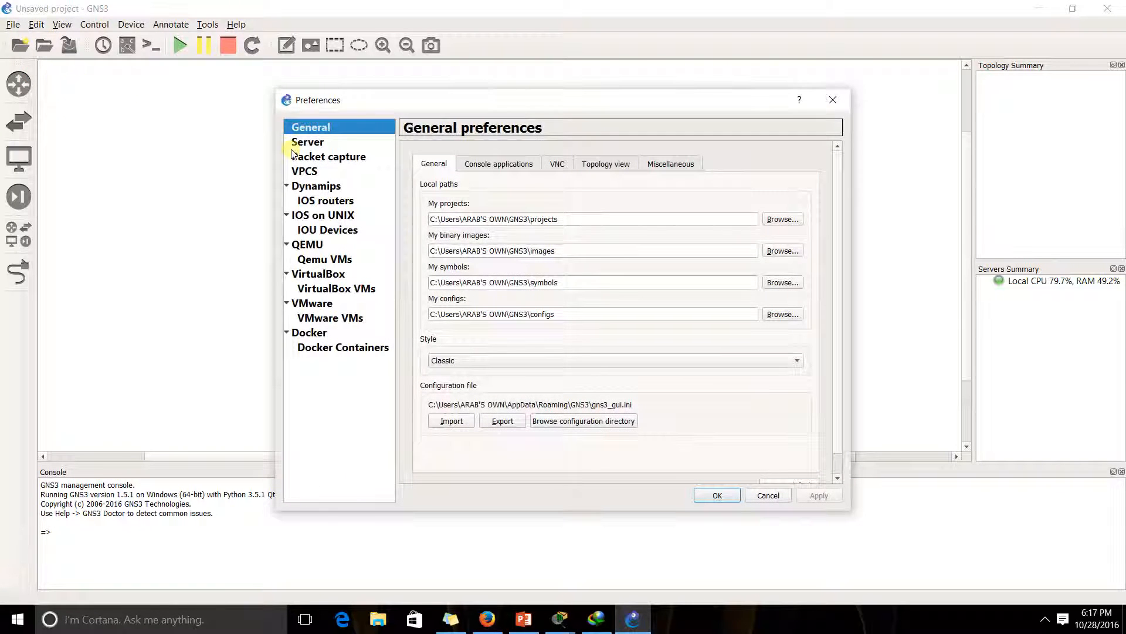
left_click(322, 200)
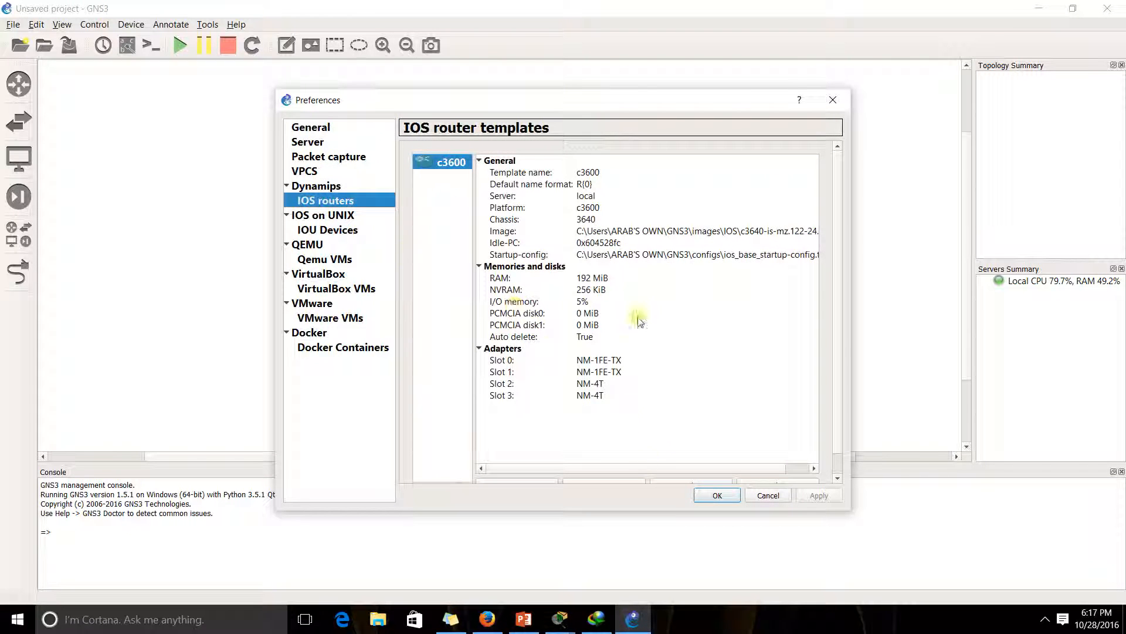
left_click_drag(695, 88, 691, 43)
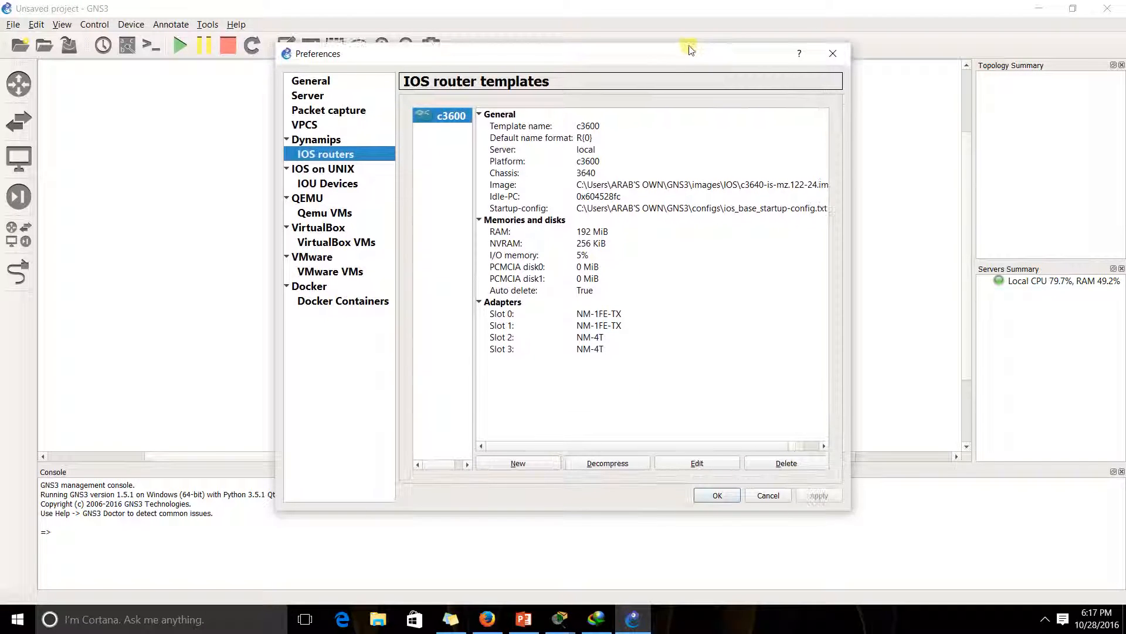
Start a new IOS router template and list the existing IOS images
left_click(541, 461)
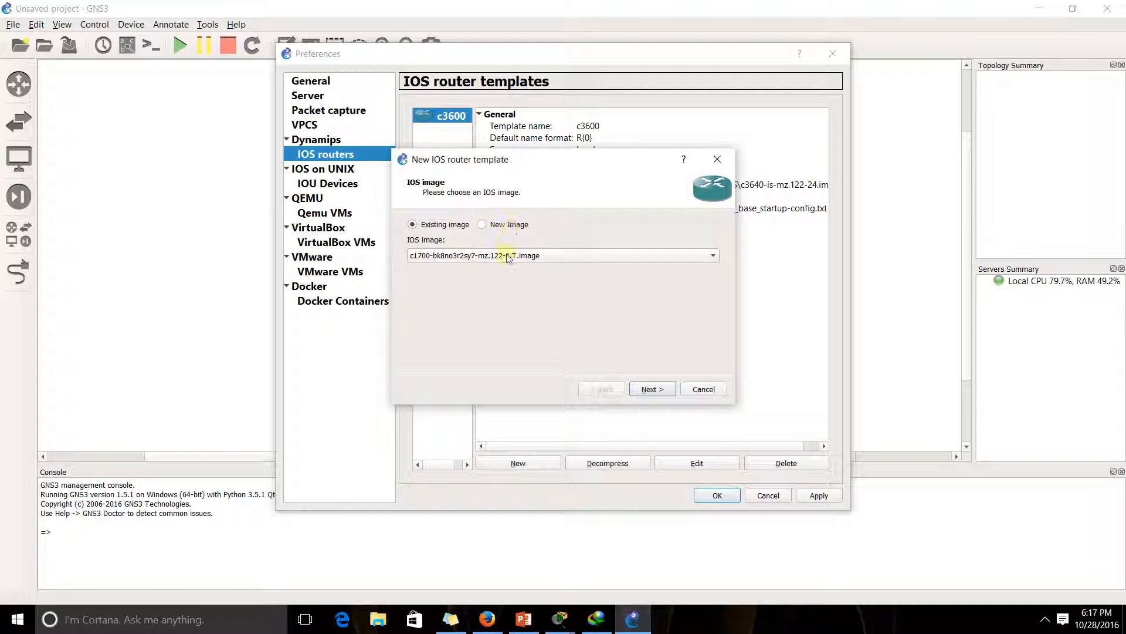
left_click(496, 226)
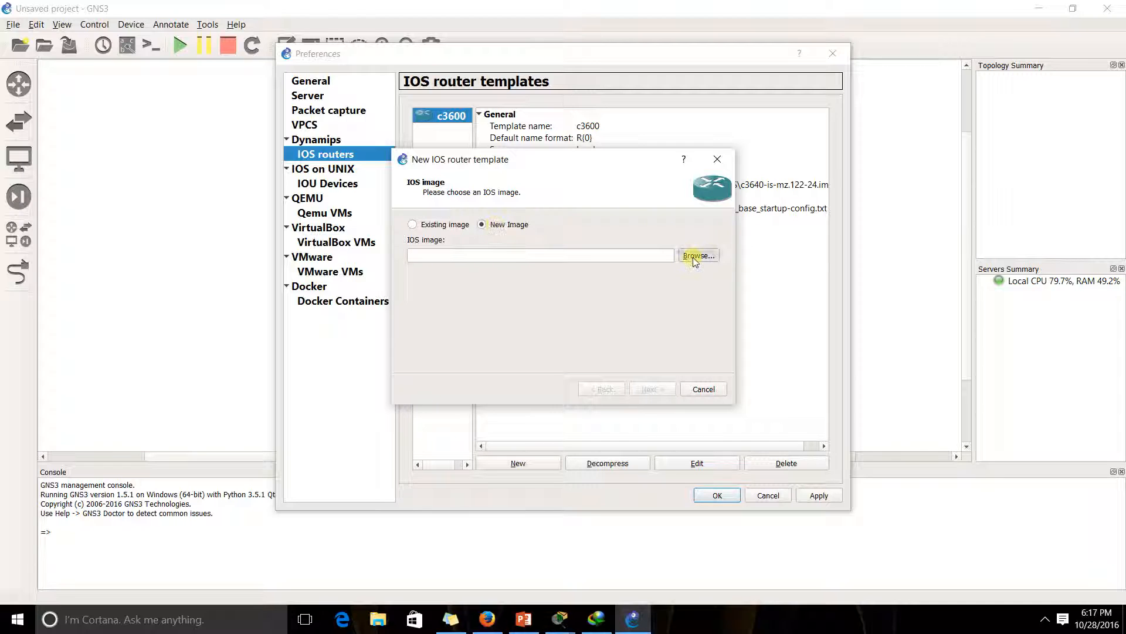
left_click(697, 255)
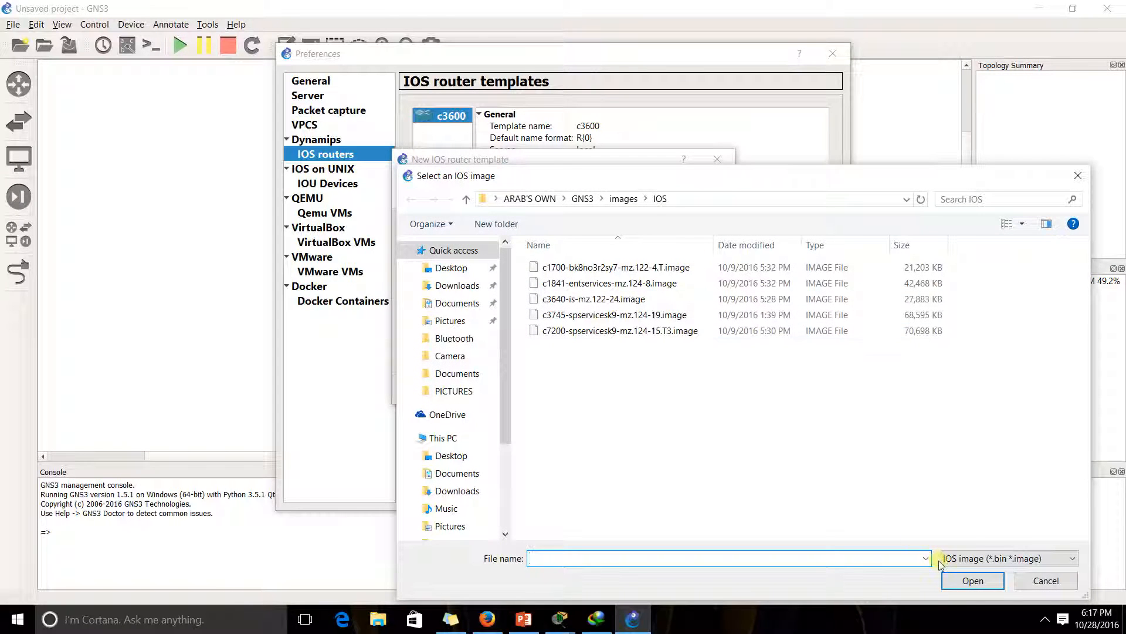
left_click(1046, 580)
left_click(446, 225)
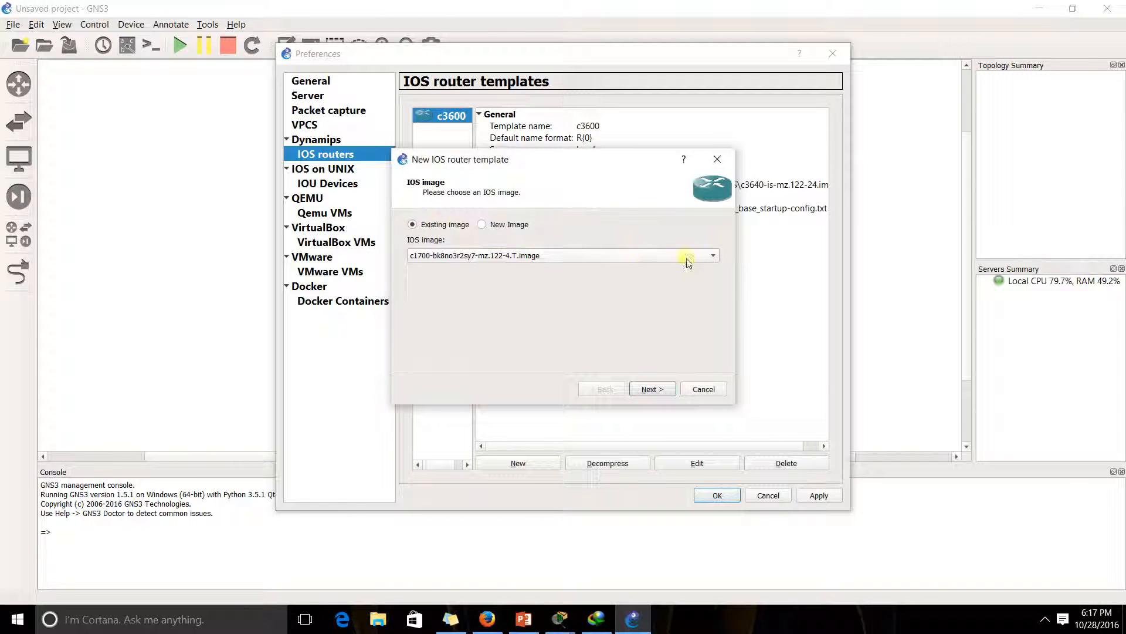
left_click(712, 254)
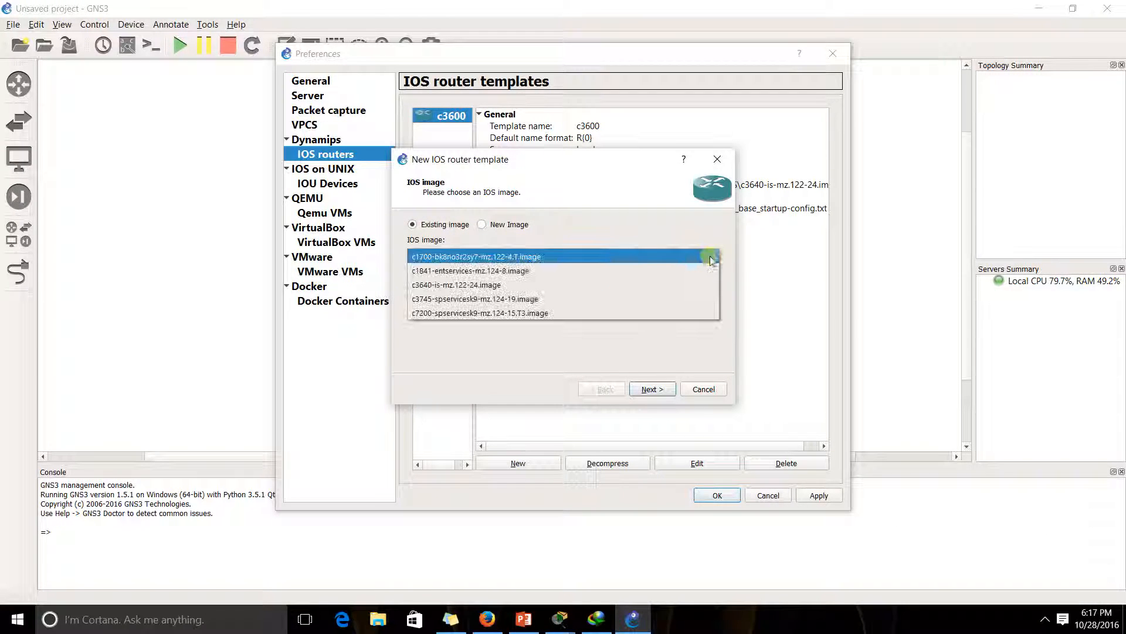
Use the c3745 image with default name and memory, and put NM-1FE-TX in slots 1 and 2
left_click(478, 299)
left_click(652, 390)
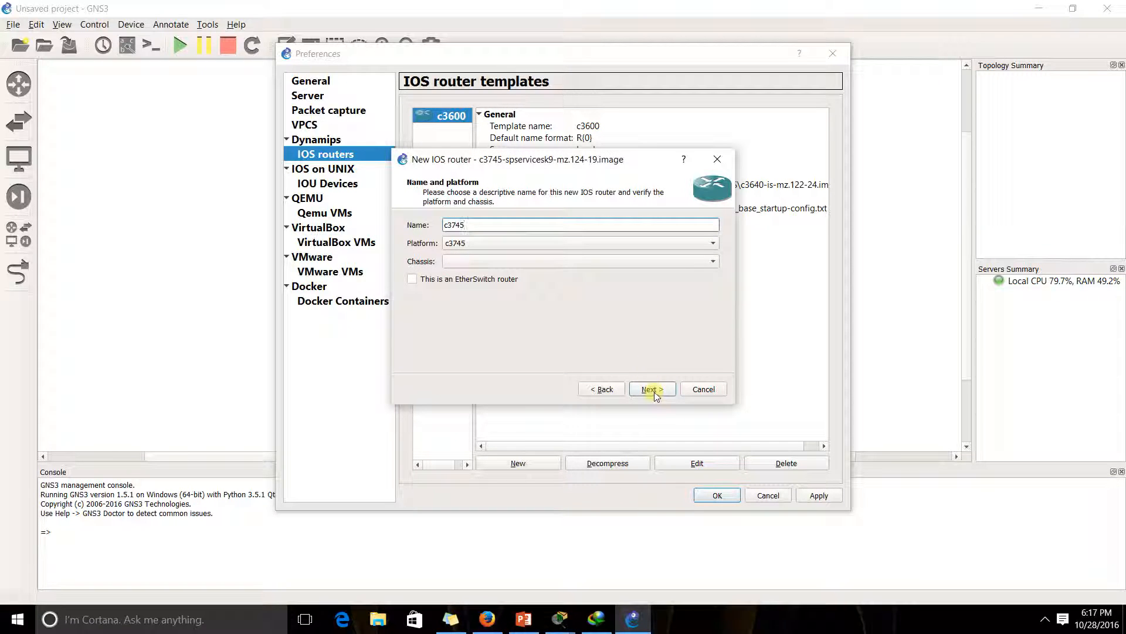
left_click(655, 392)
left_click(658, 393)
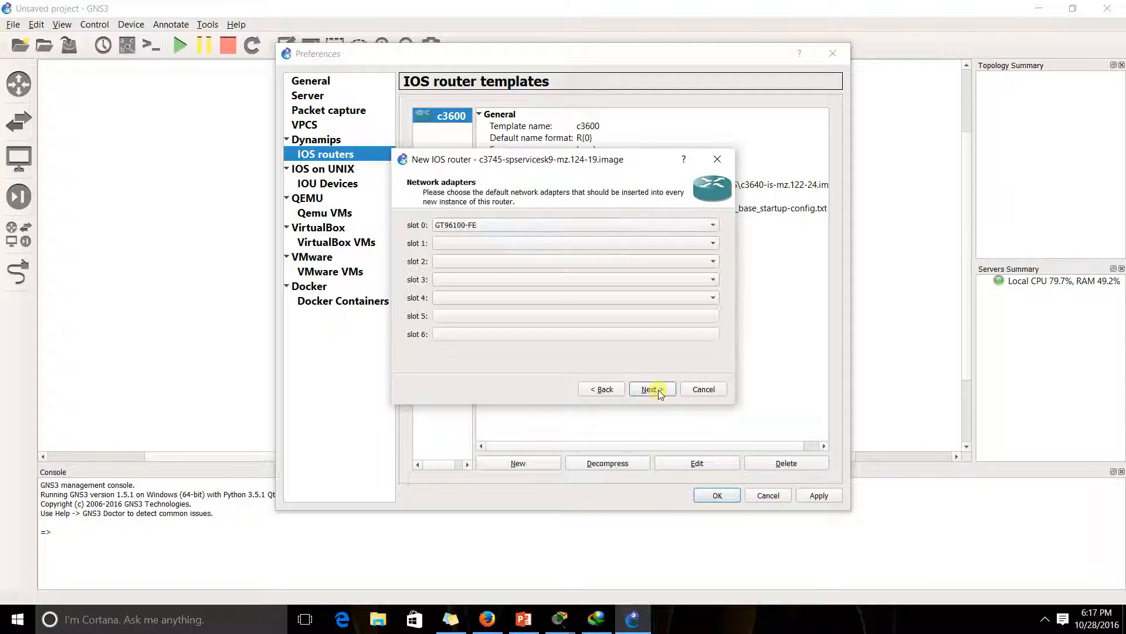
left_click(599, 243)
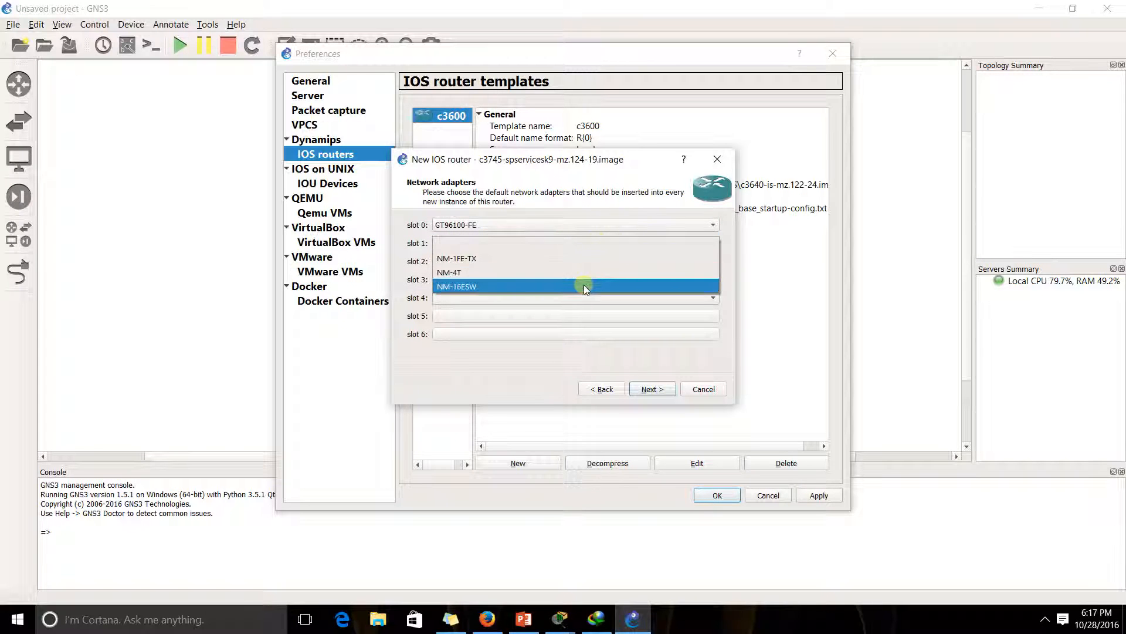
left_click(583, 262)
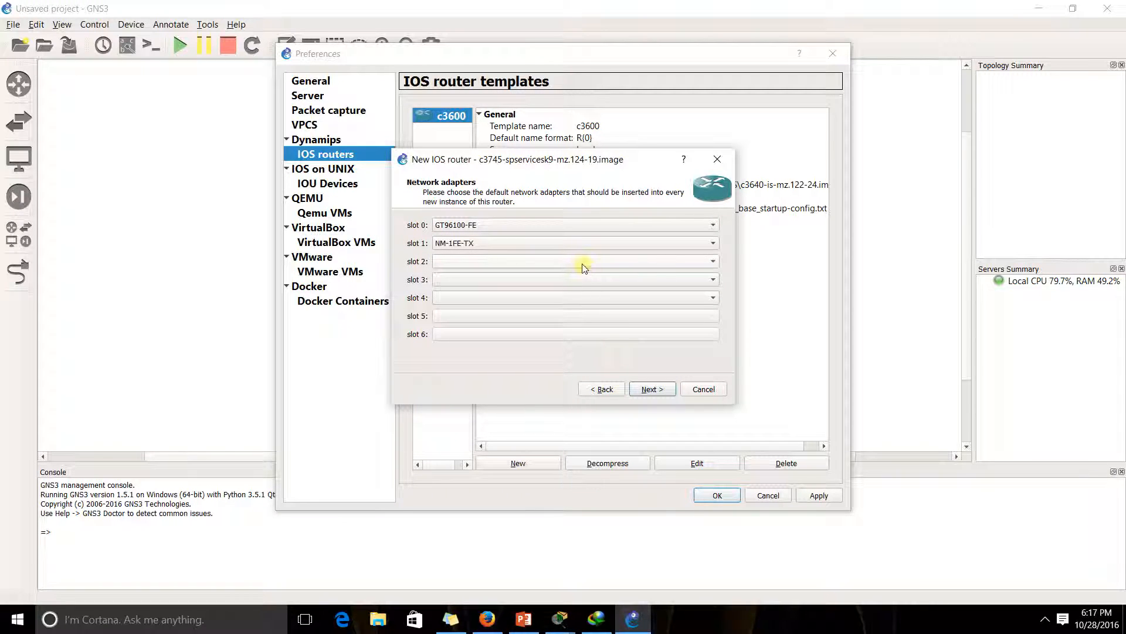
left_click(581, 261)
left_click(576, 276)
Set the WICs to WIC-1T, WIC-1T and WIC-2T
left_click(650, 389)
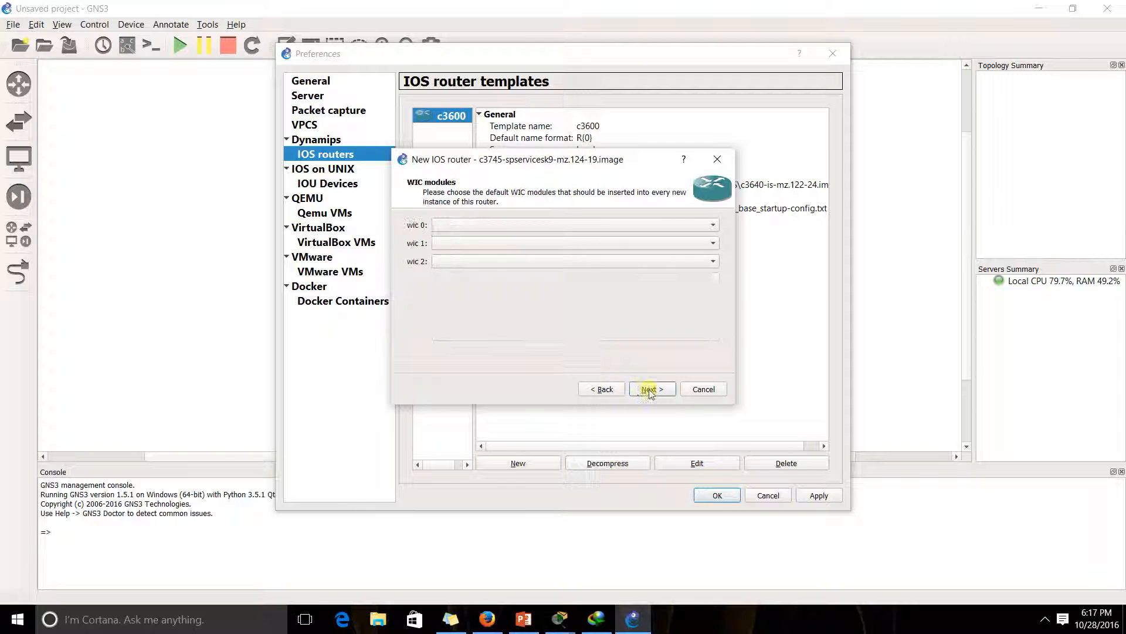
left_click(580, 224)
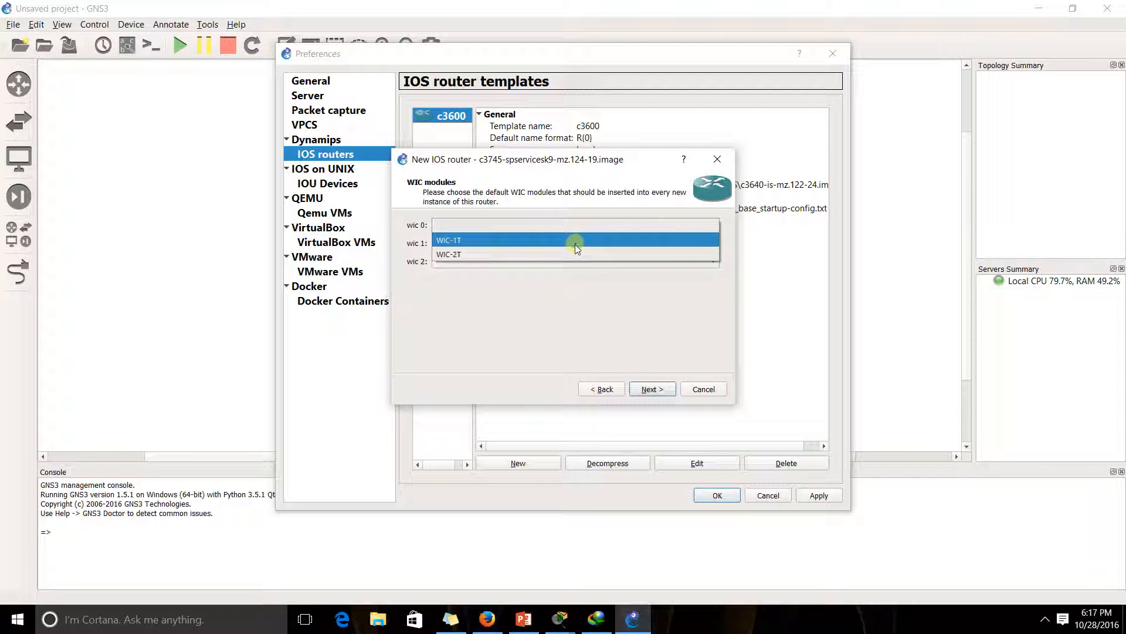
left_click(575, 244)
left_click(573, 242)
left_click(573, 254)
left_click(573, 261)
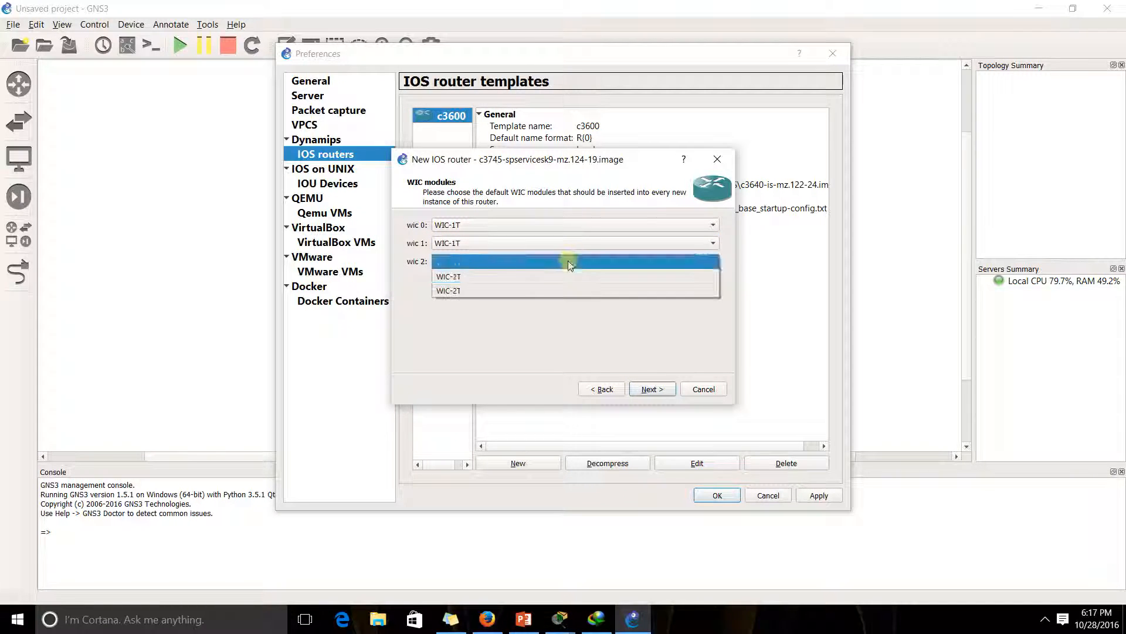
left_click(566, 284)
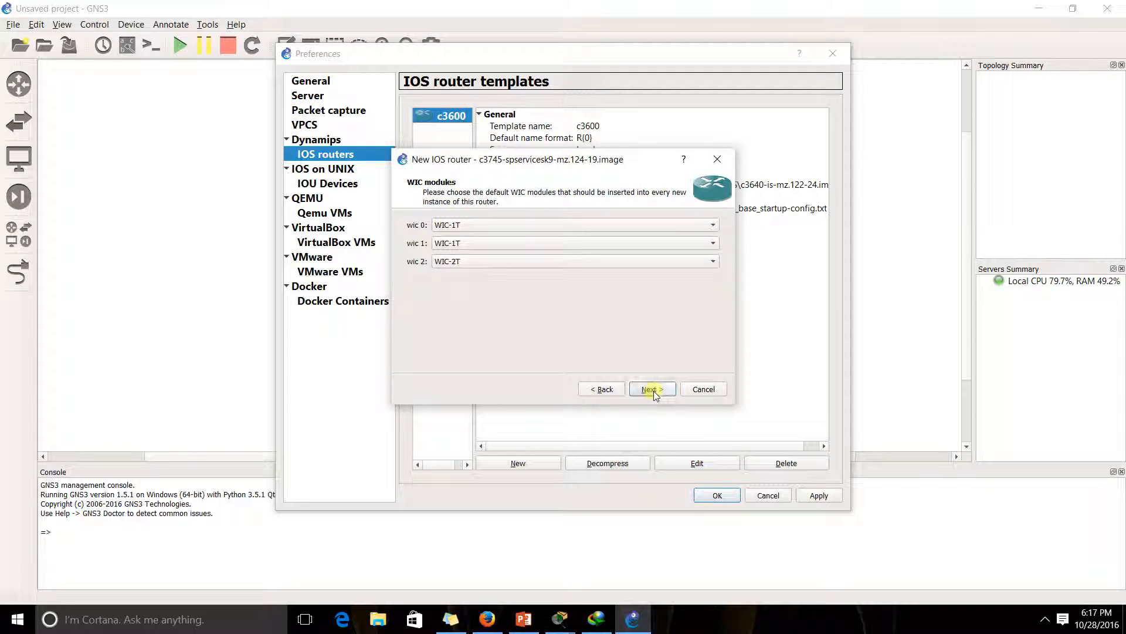
left_click(649, 390)
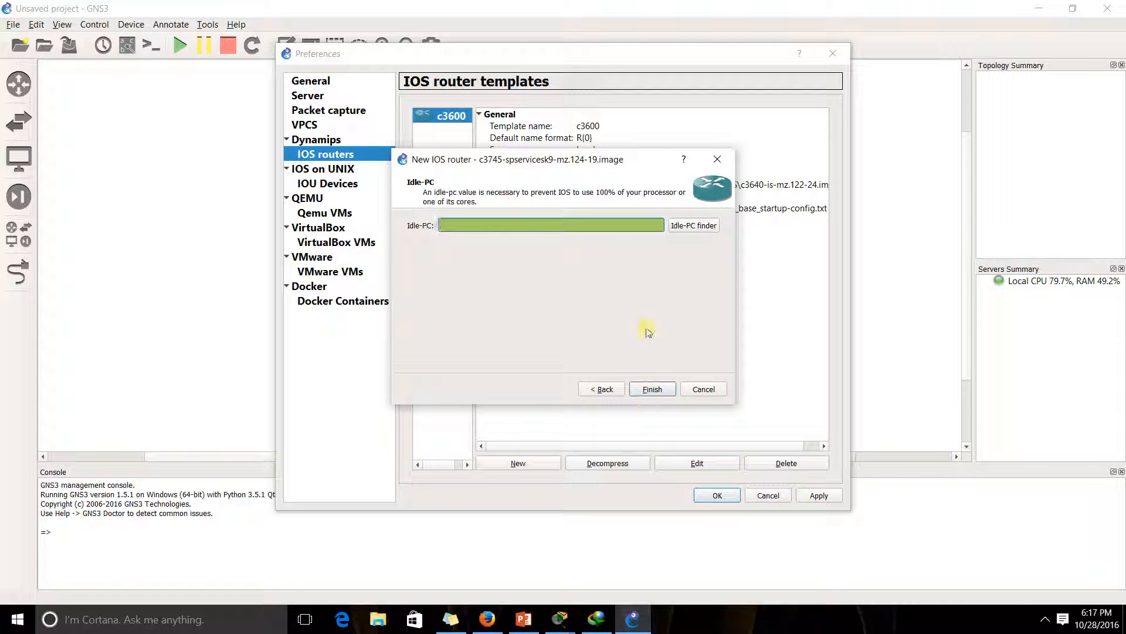
Run the Idle-PC finder, then try finishing and dismiss the invalid Idle-PC errors
left_click(680, 228)
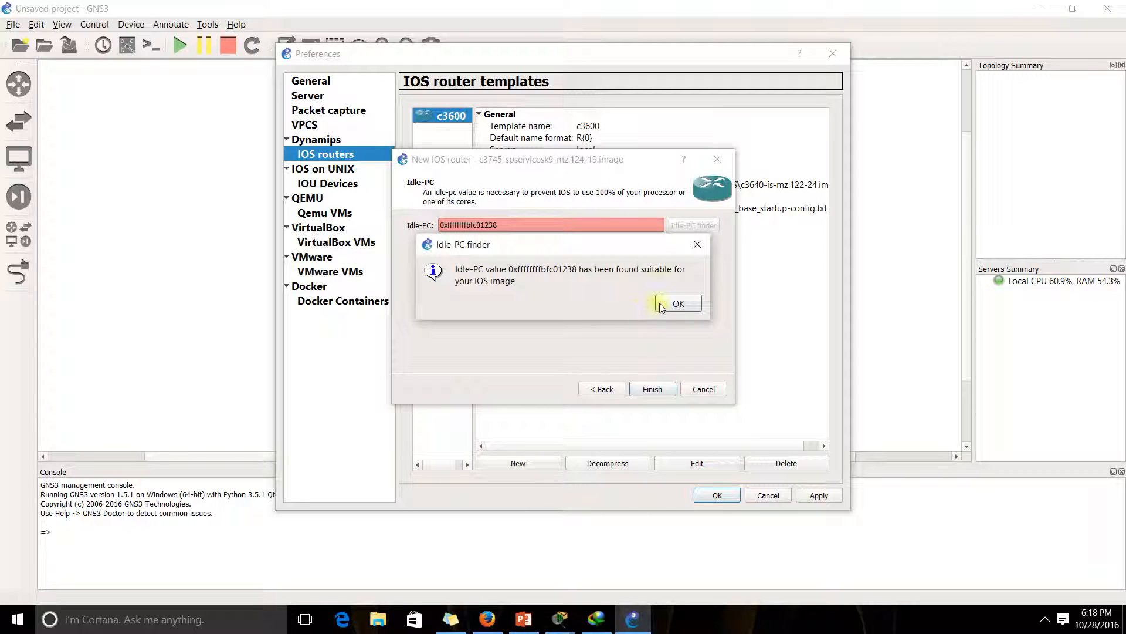
left_click(678, 304)
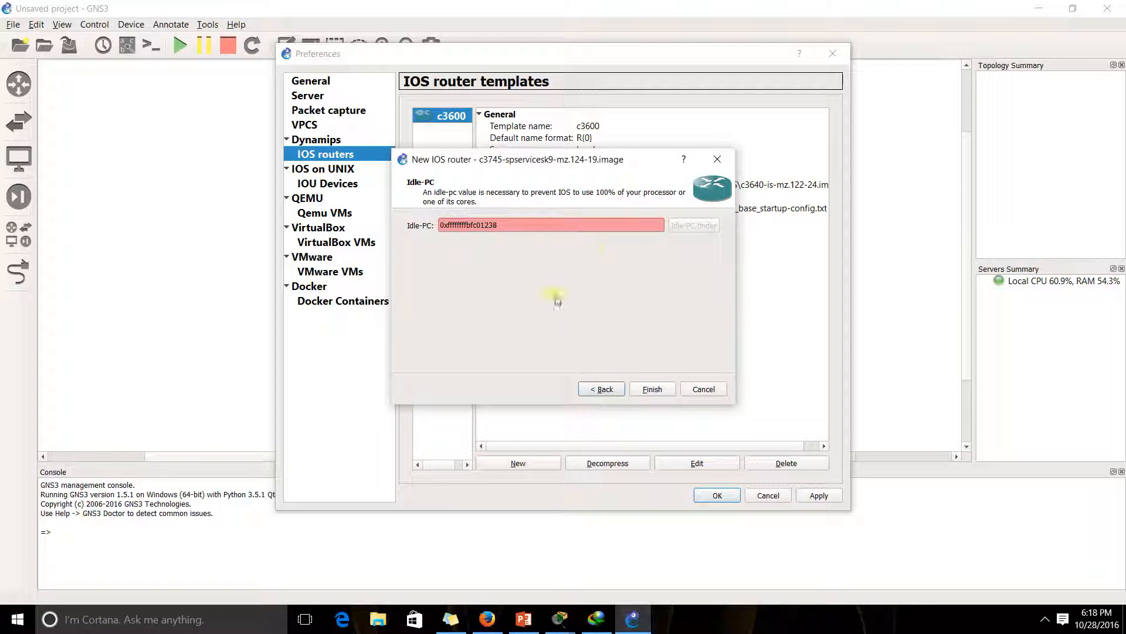
left_click(648, 392)
left_click(642, 298)
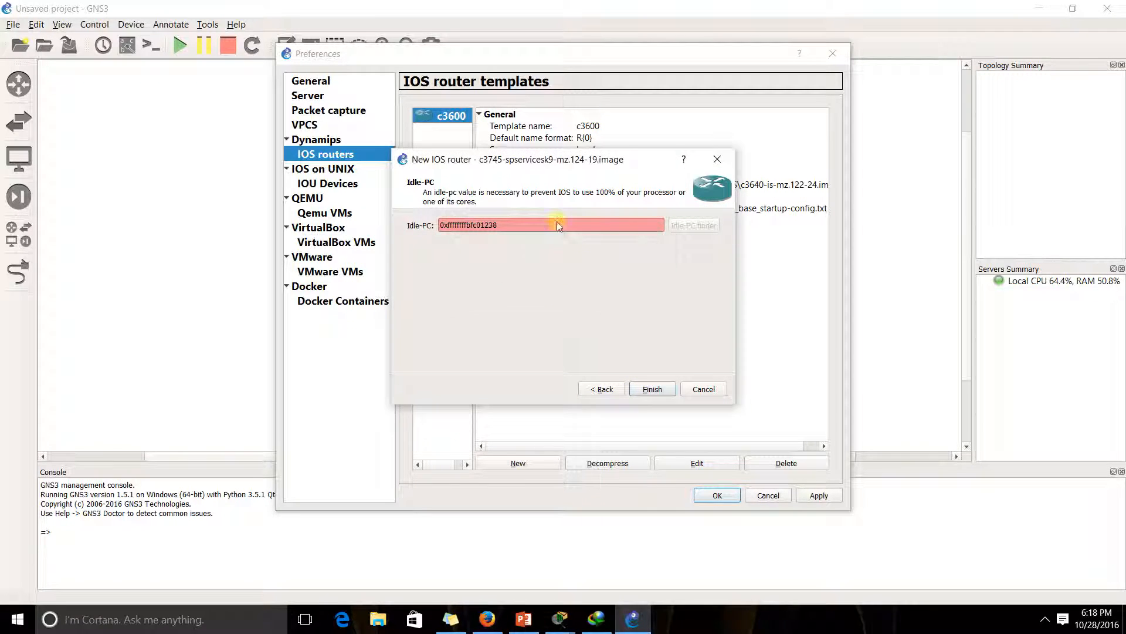
left_click(649, 390)
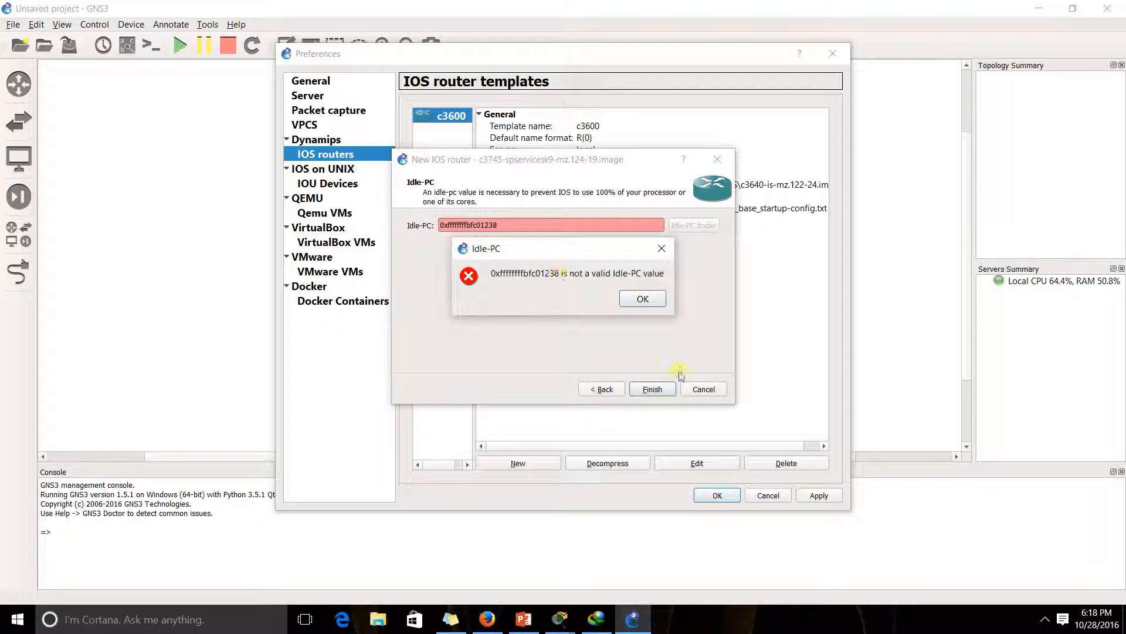
left_click(642, 298)
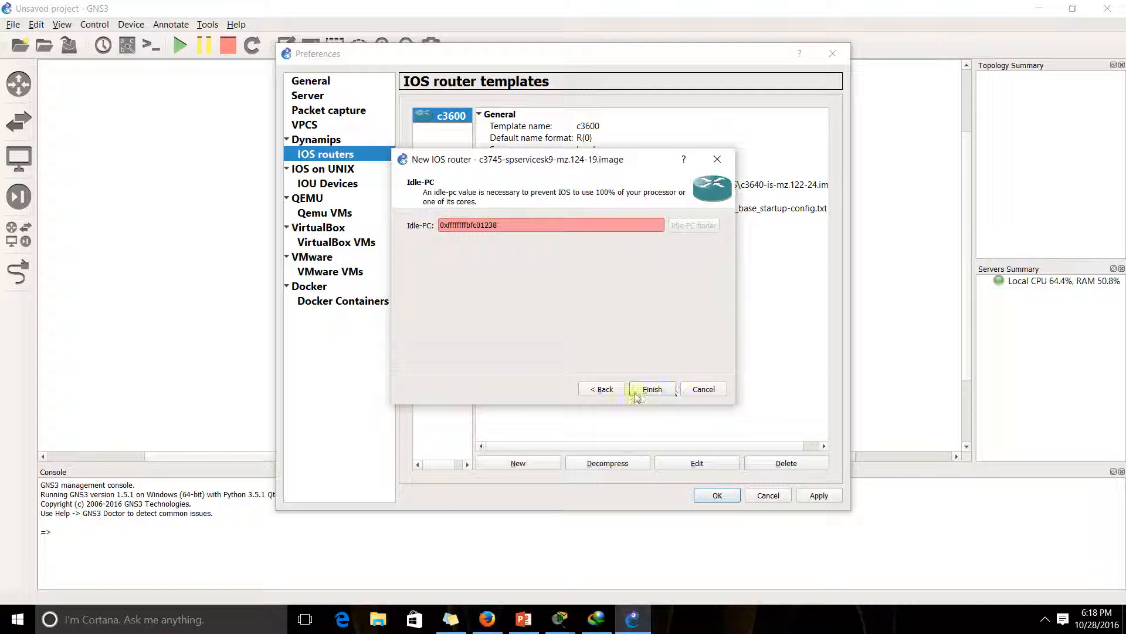
Clear the Idle-PC field and finish the c3745 template
left_click(518, 226)
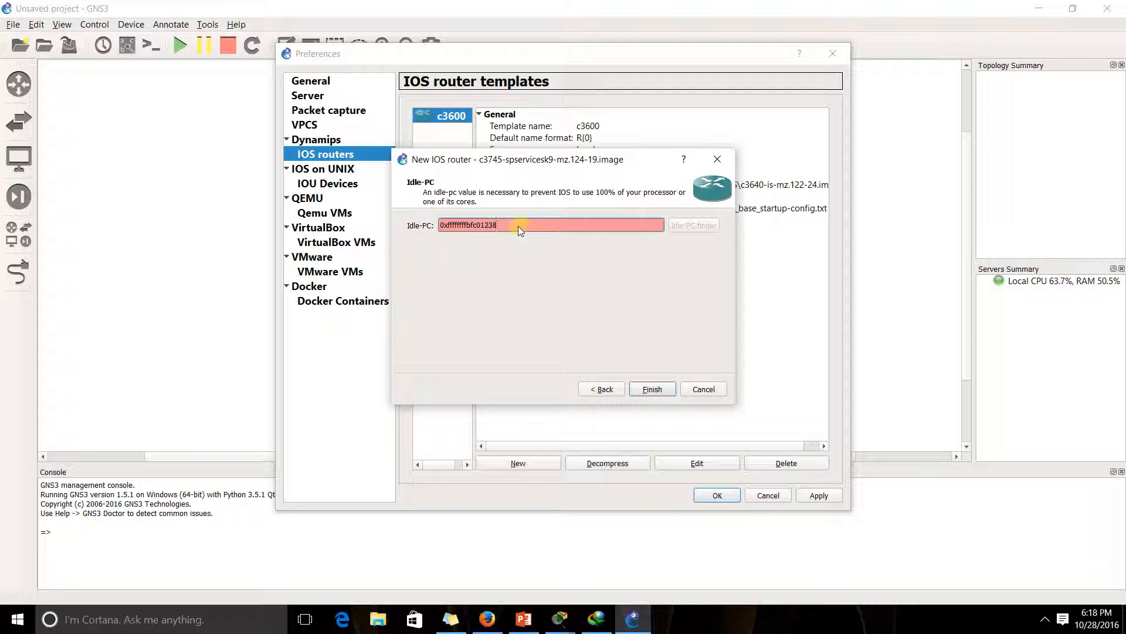
key("ctrl+a")
key("BackSpace")
left_click(653, 390)
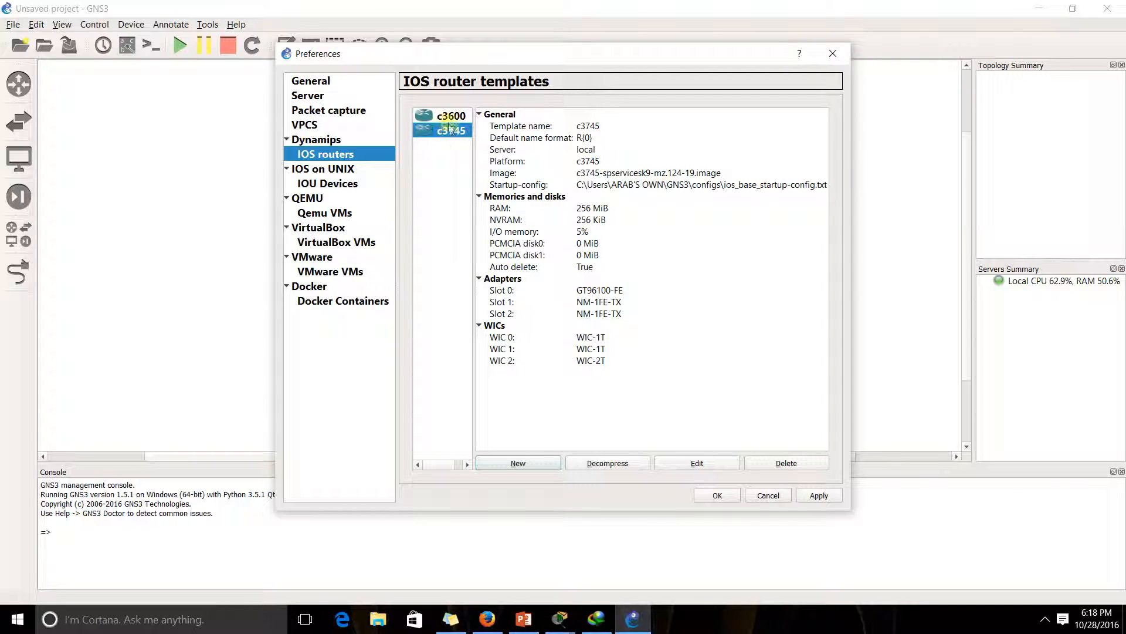
Apply and save the preferences, then reveal the hidden system tray icons
left_click(819, 495)
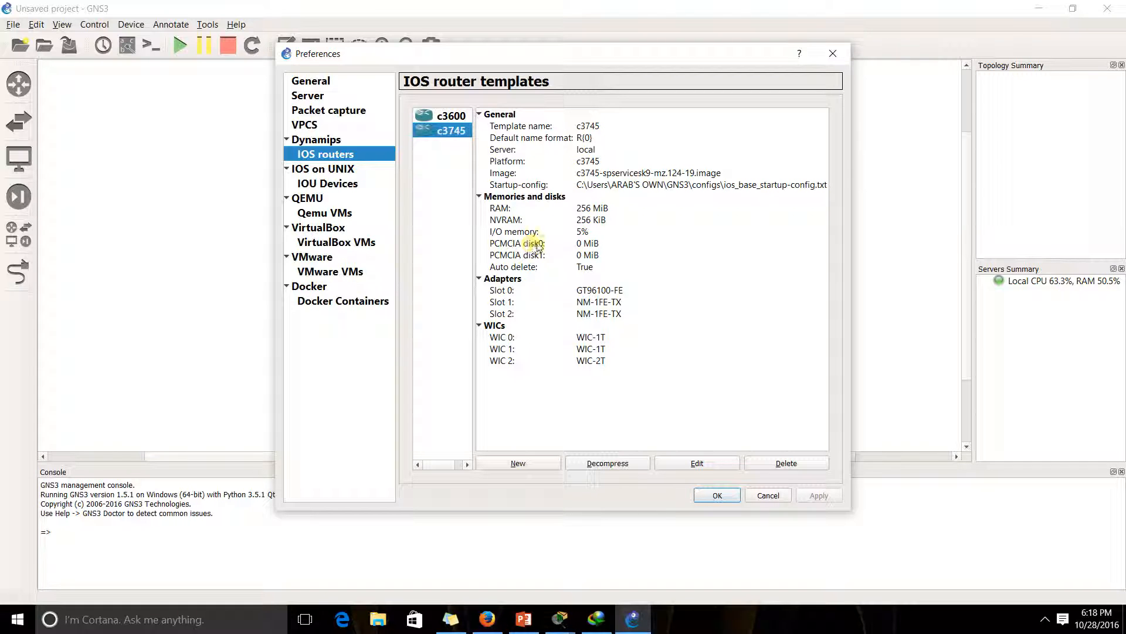
left_click(717, 496)
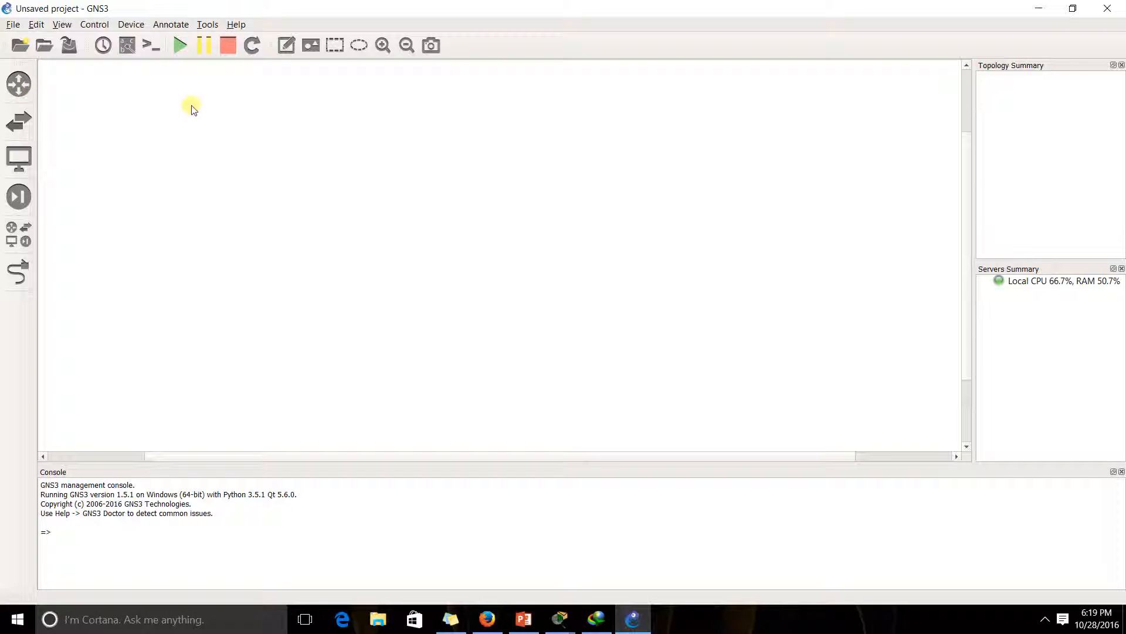
left_click(1046, 621)
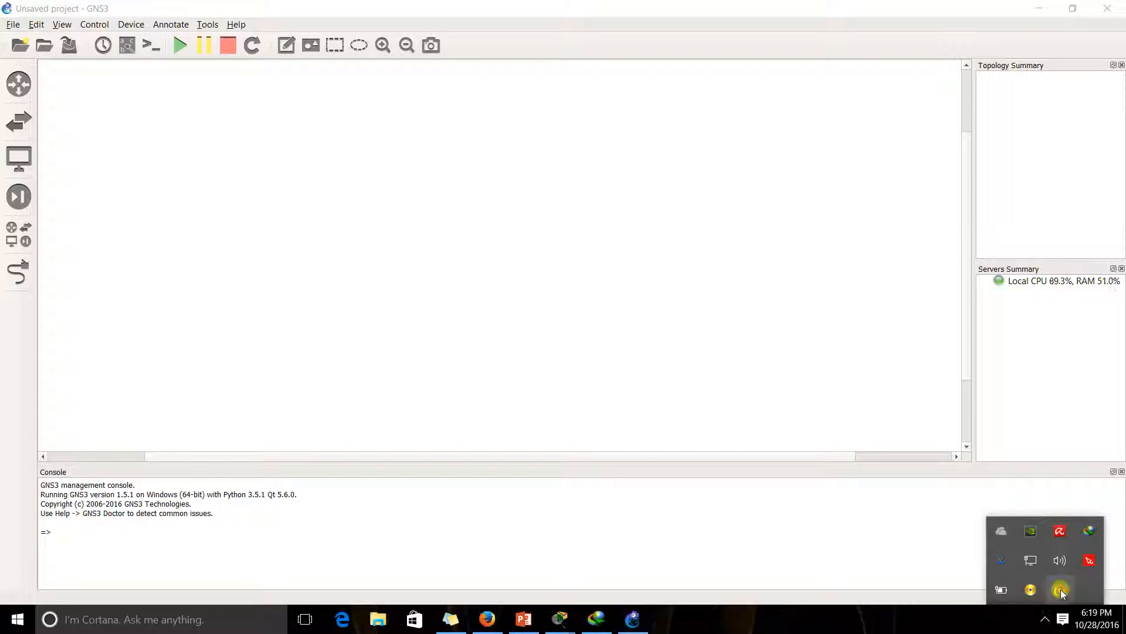